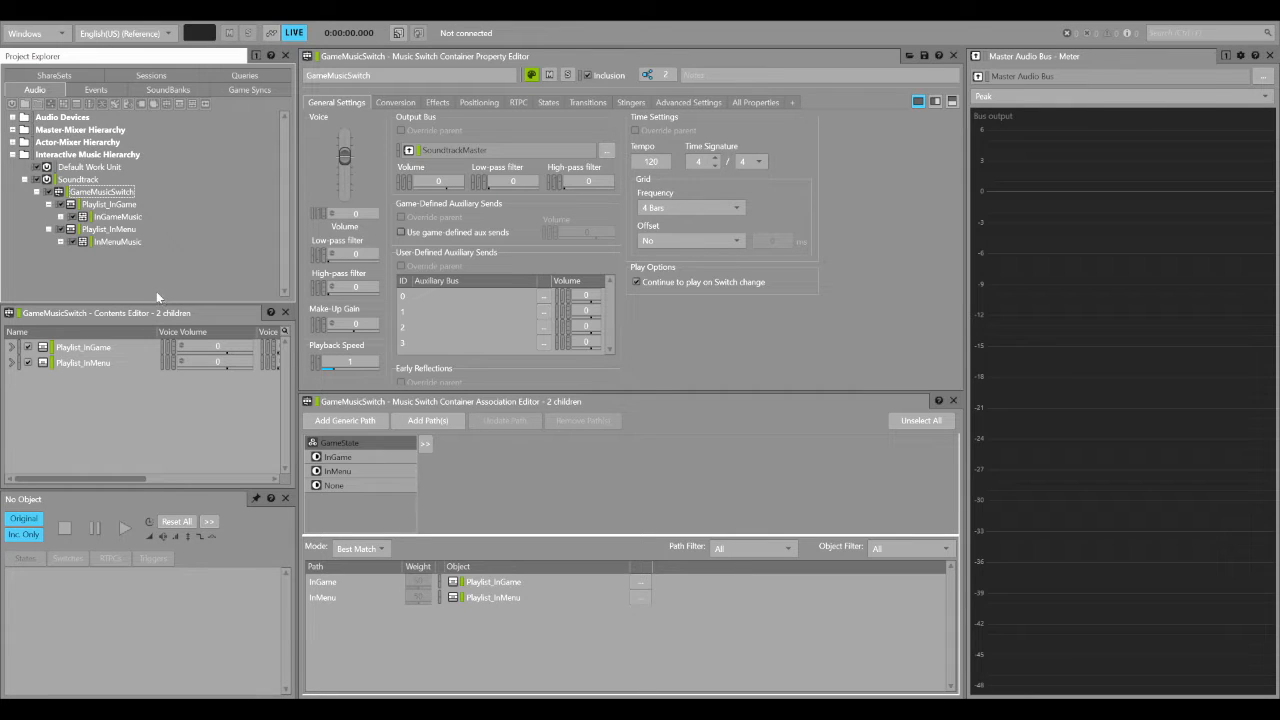
Step: Audition the InMenuMusic segment and the InGameMusic segment, stopping each after a few seconds
left_click(117, 242)
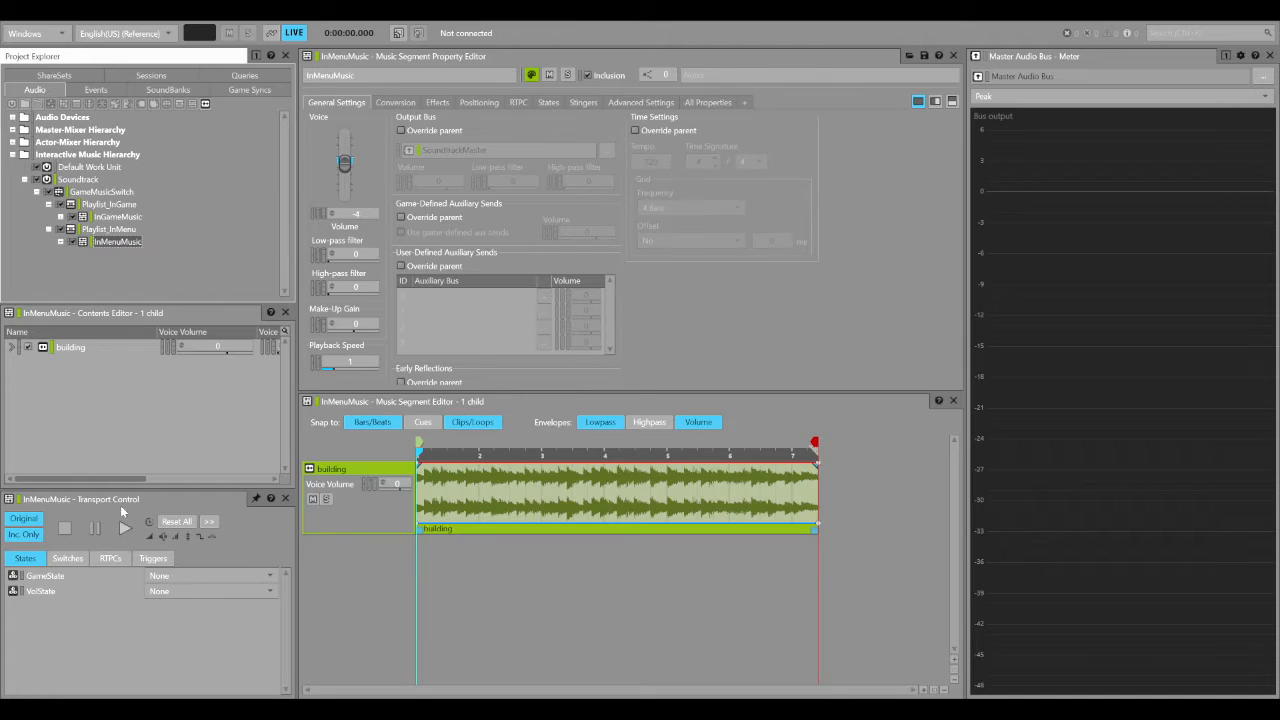
left_click(124, 528)
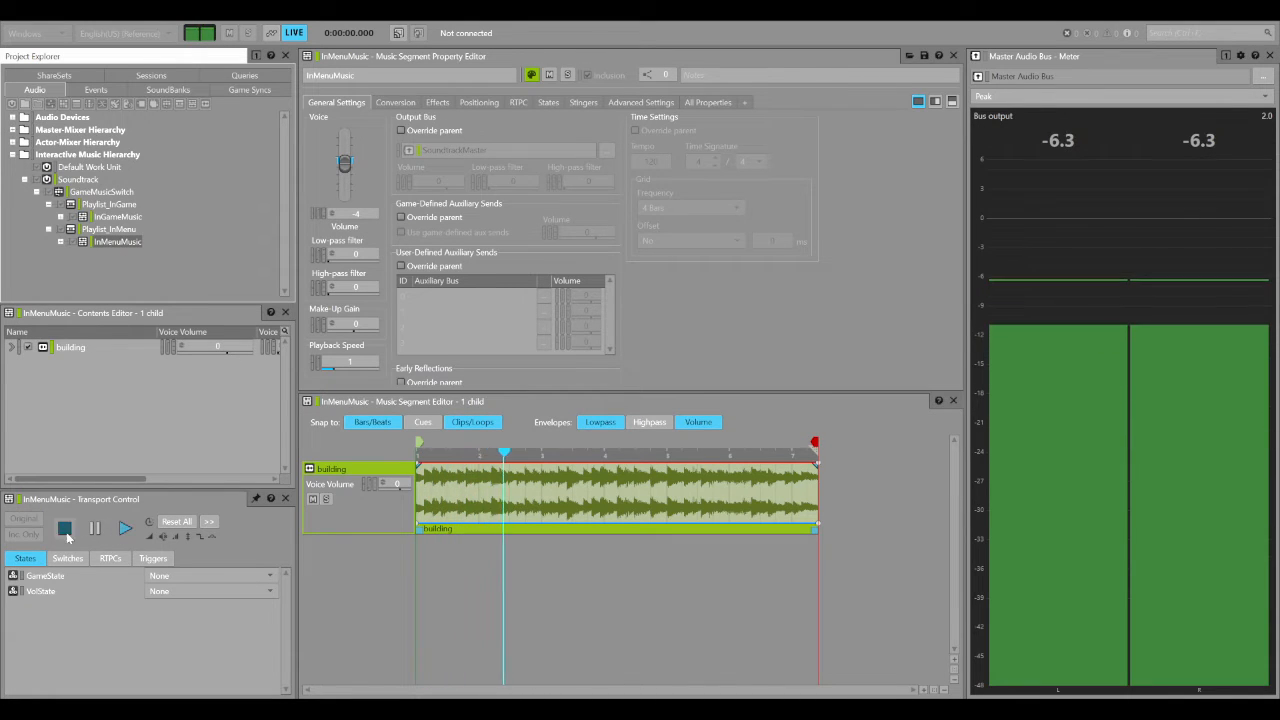
left_click(67, 536)
left_click(120, 217)
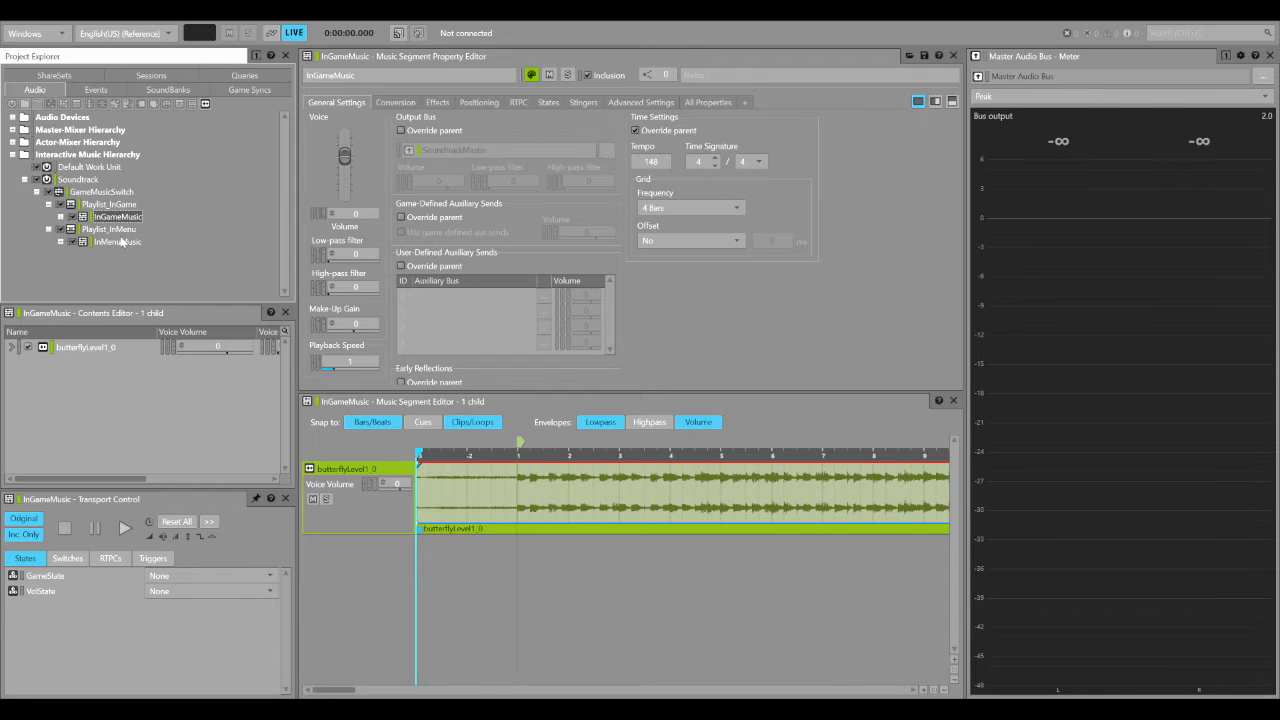
left_click(124, 530)
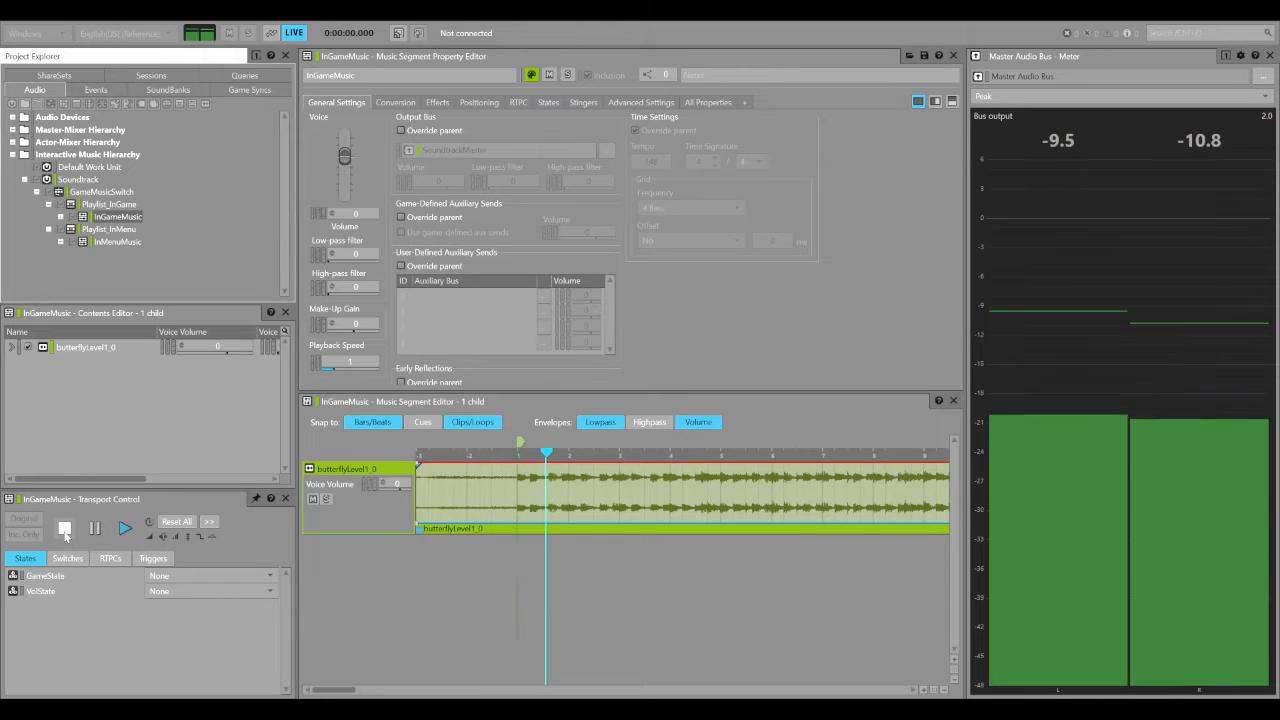
left_click(65, 531)
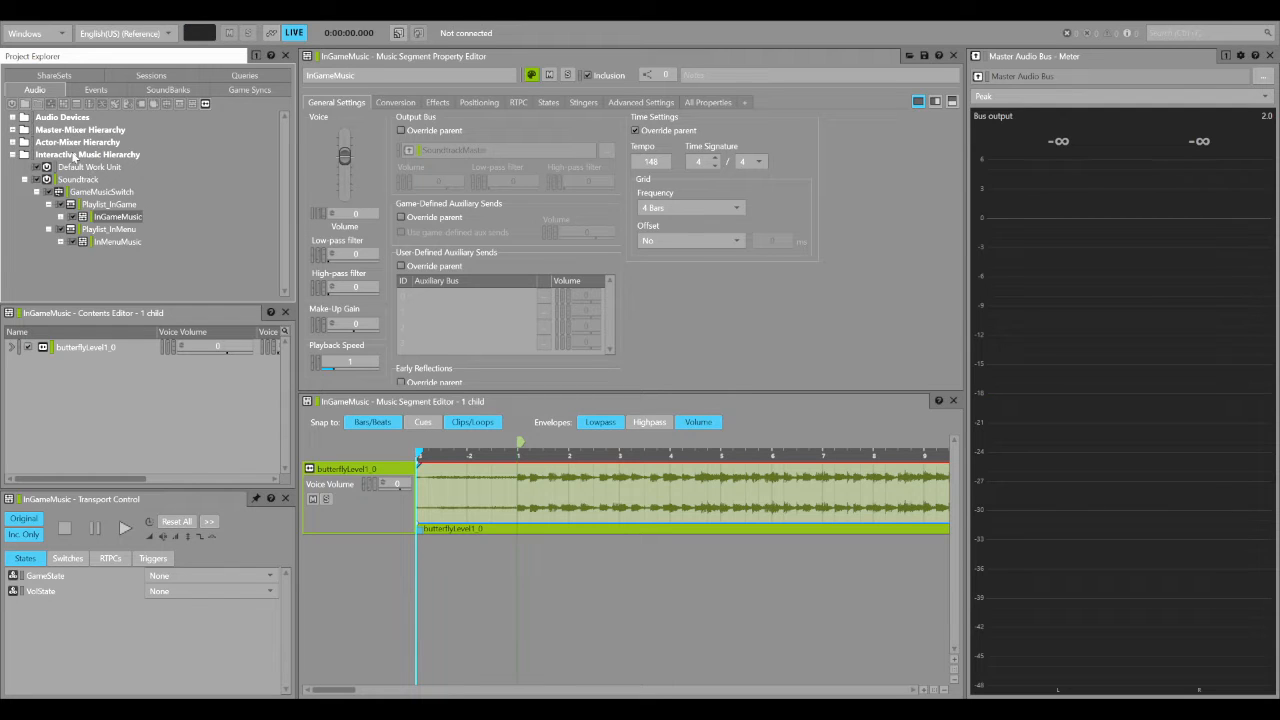
Step: Examine the Interactive Music Hierarchy from the Soundtrack work unit through GameMusicSwitch and Playlist_InGame down to InGameMusic
left_click(115, 156)
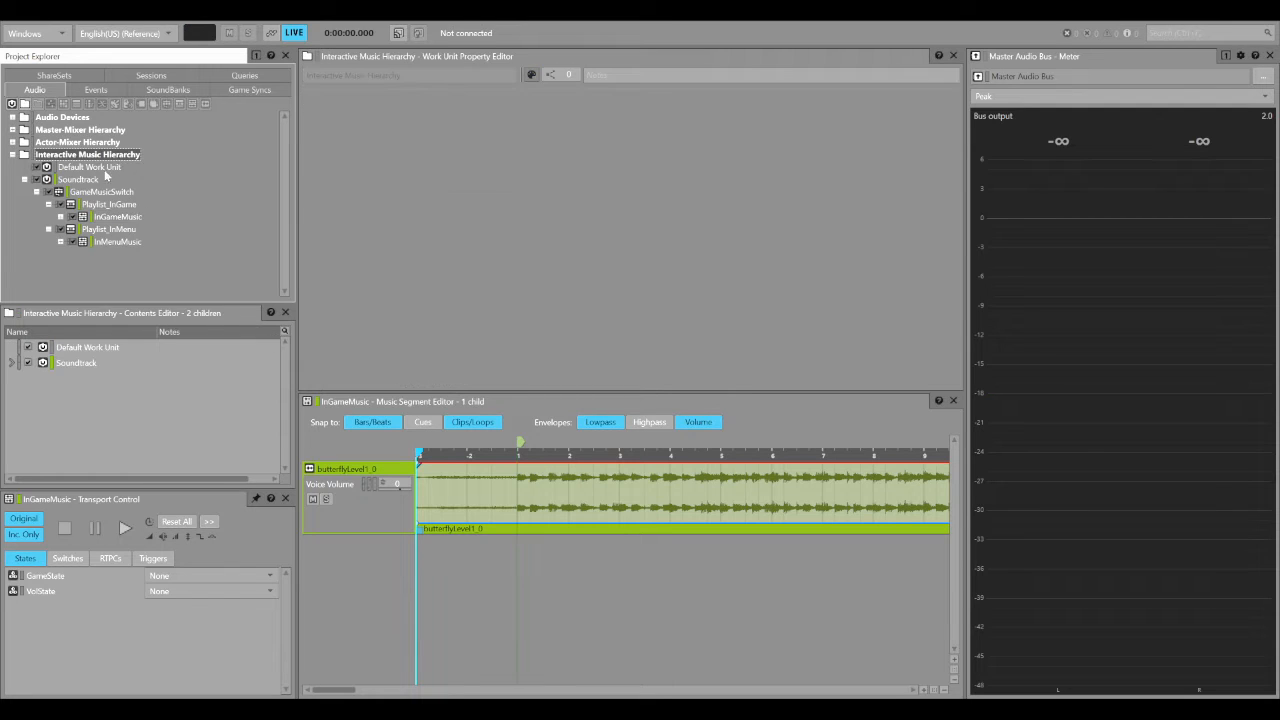
left_click(78, 182)
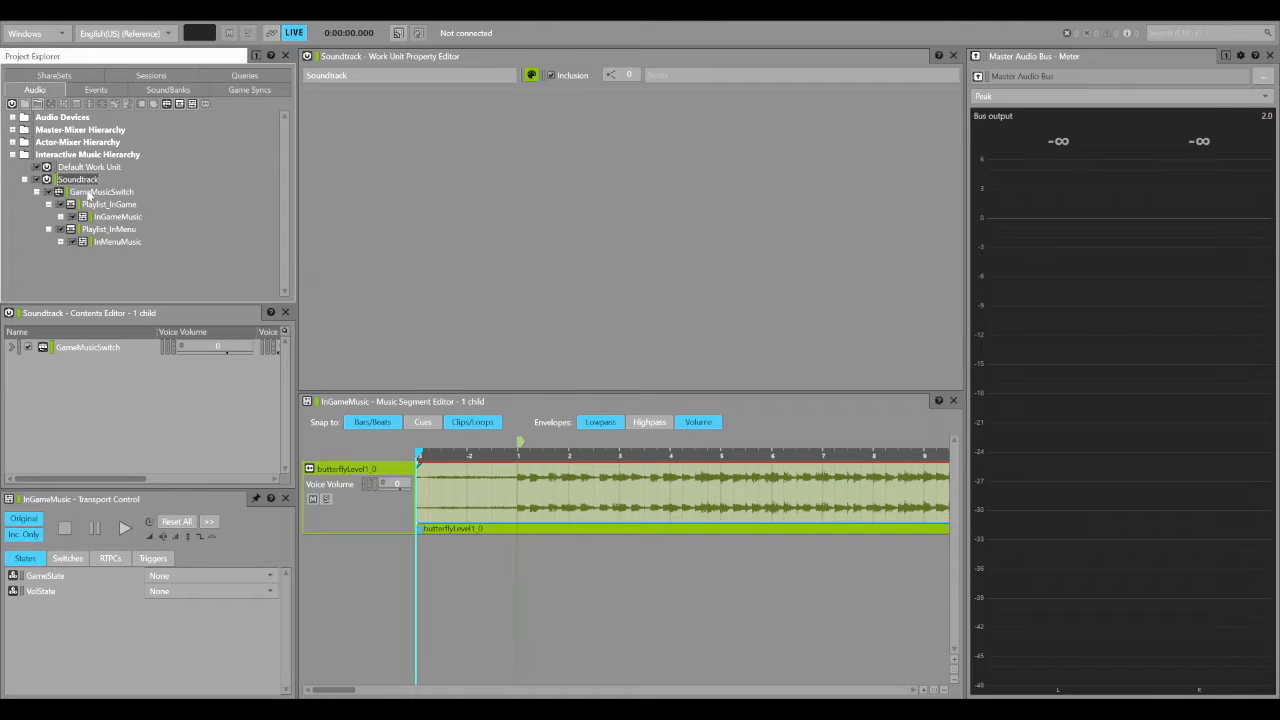
left_click(95, 193)
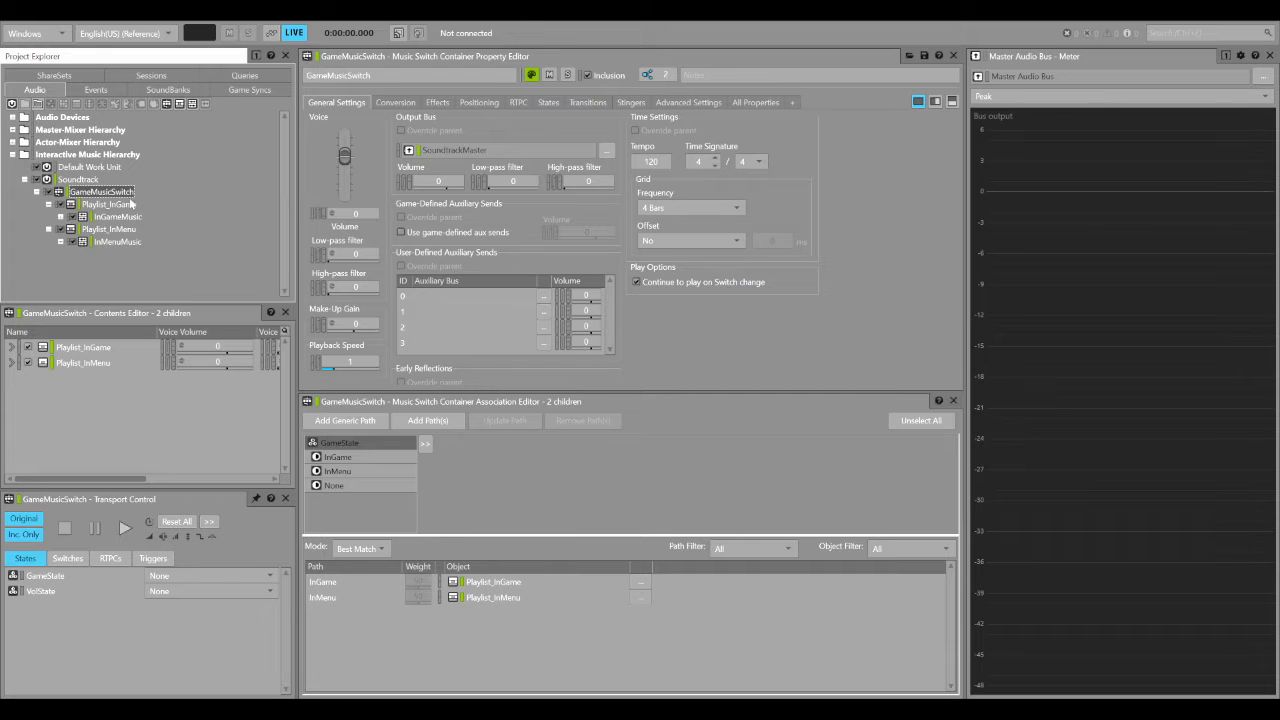
left_click(103, 205)
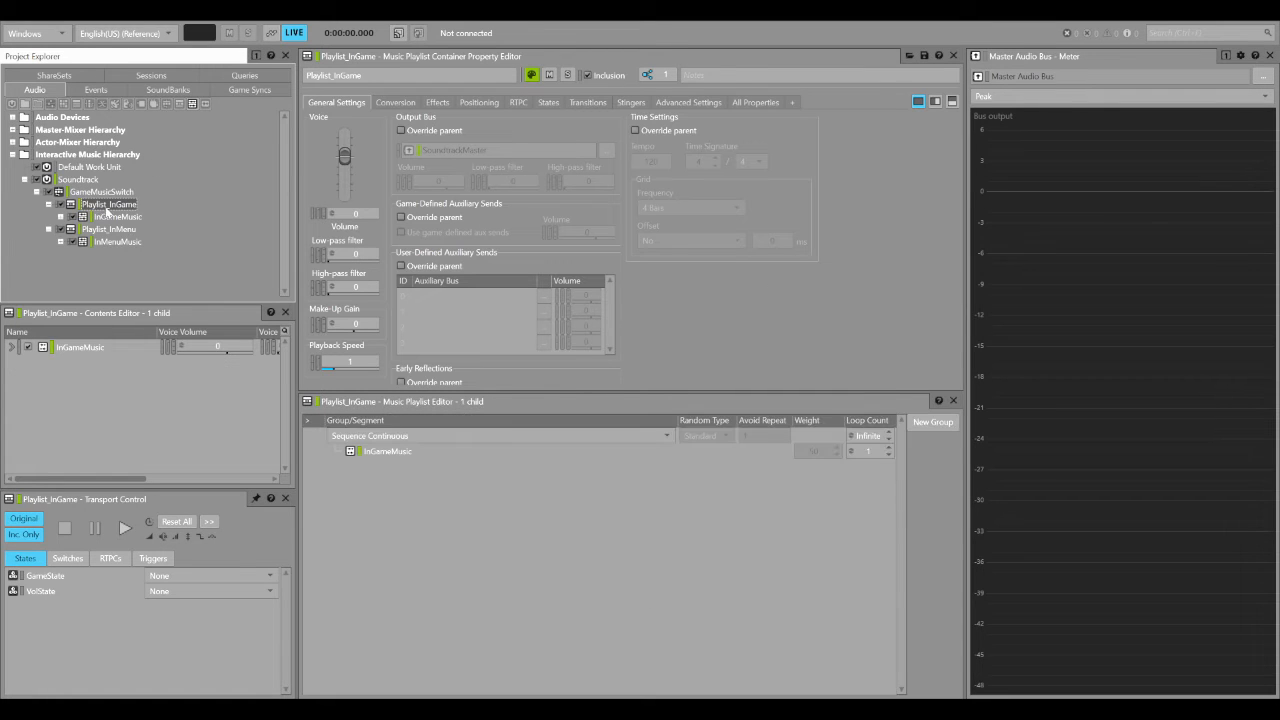
left_click(114, 217)
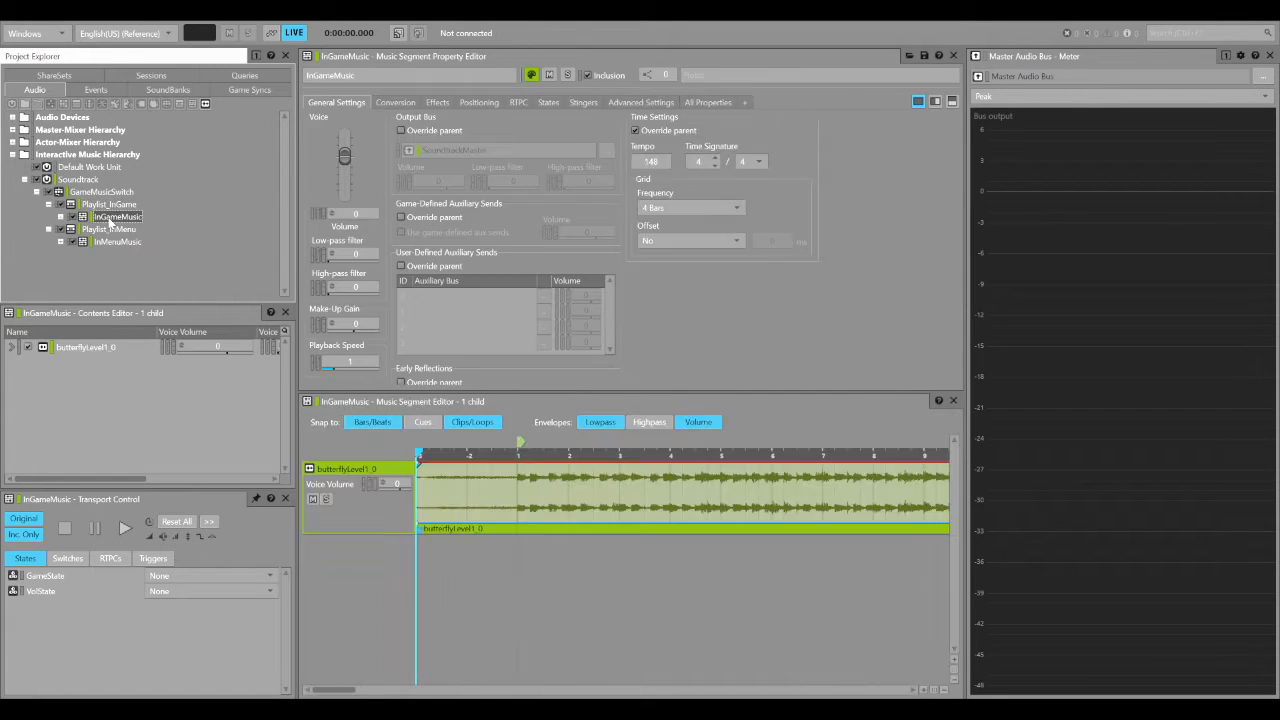
Step: Audition the Playlist_InGame container and stop its playback
left_click(112, 204)
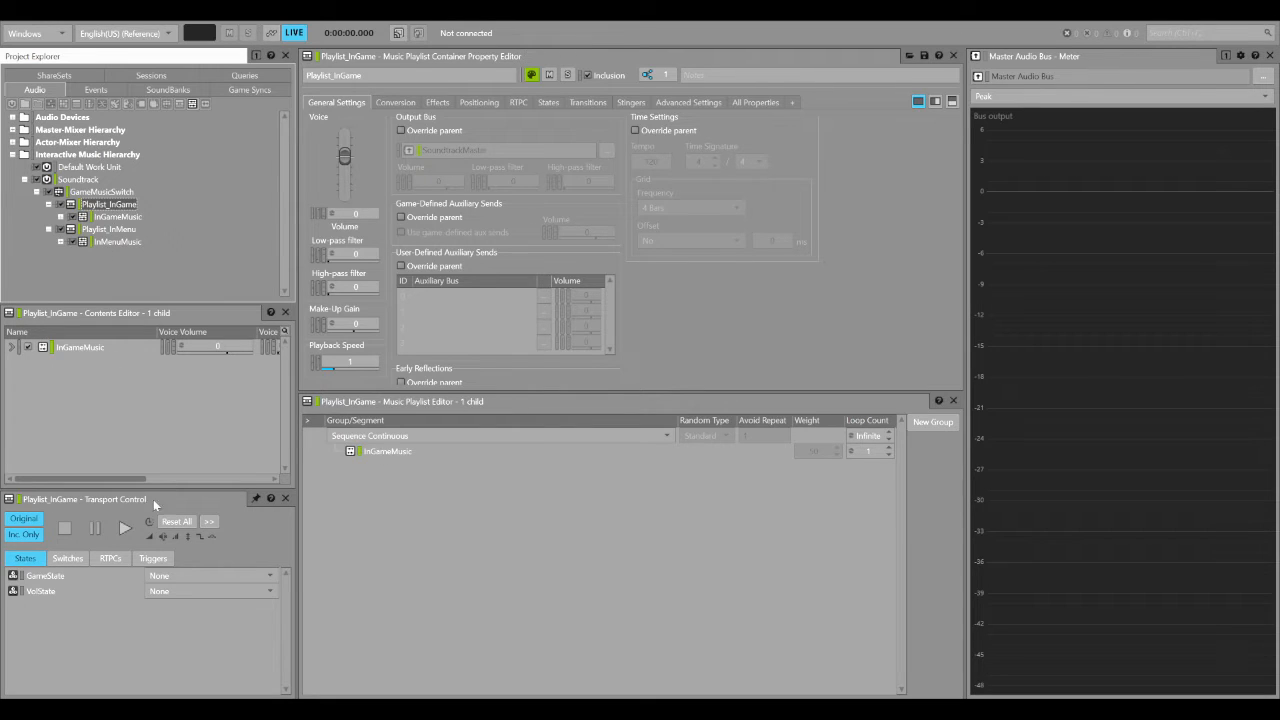
left_click(125, 529)
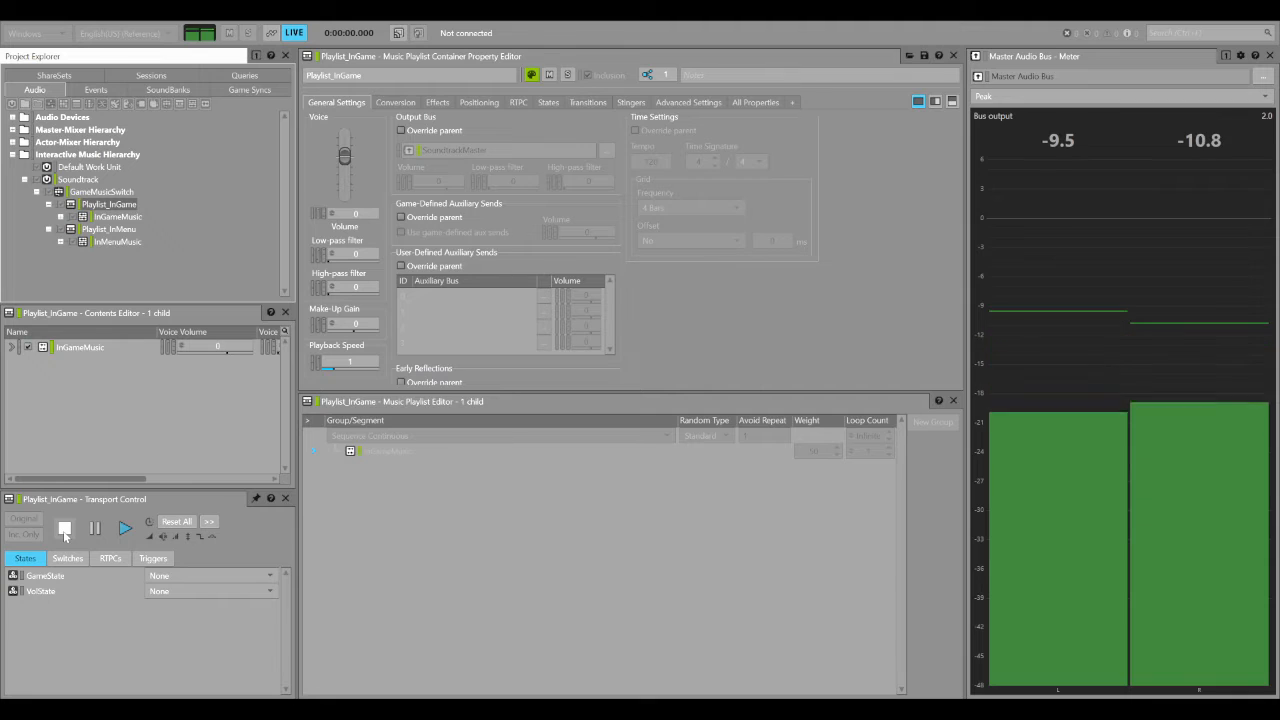
left_click(64, 532)
Step: Compare the playlist settings of Playlist_InMenu and Playlist_InGame, and collapse both containers in the hierarchy
left_click(101, 231)
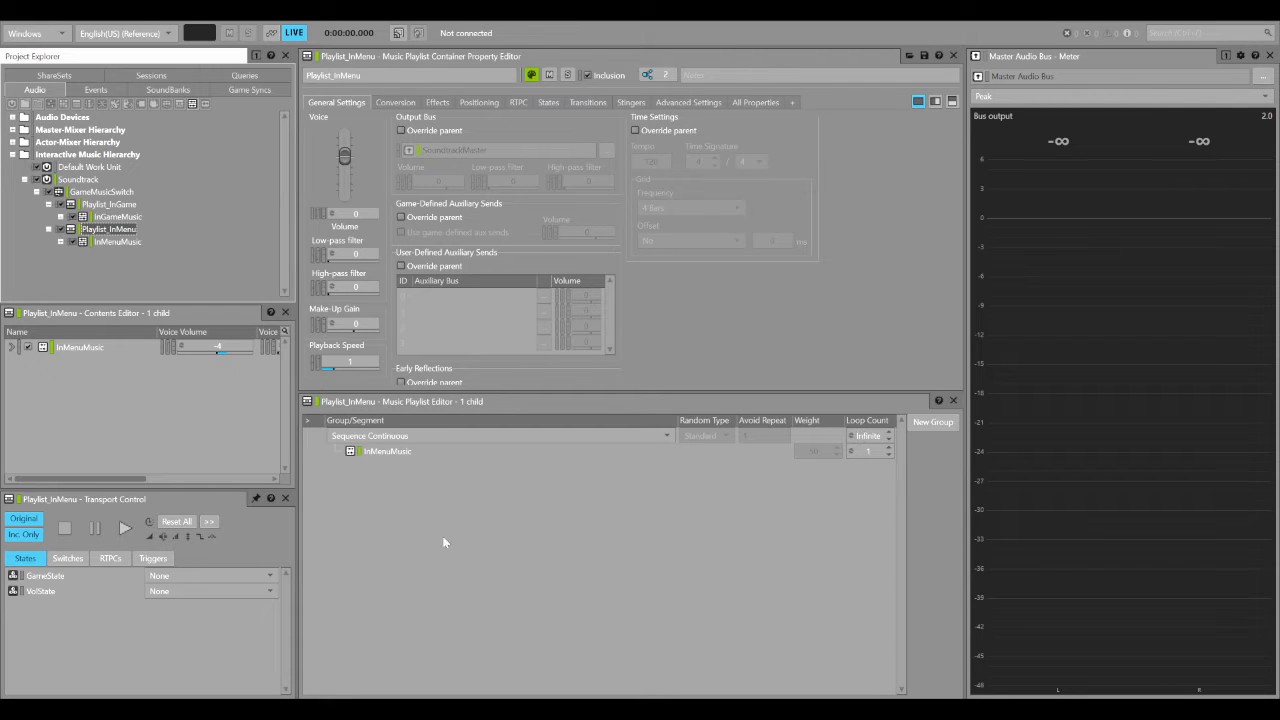
left_click(110, 206)
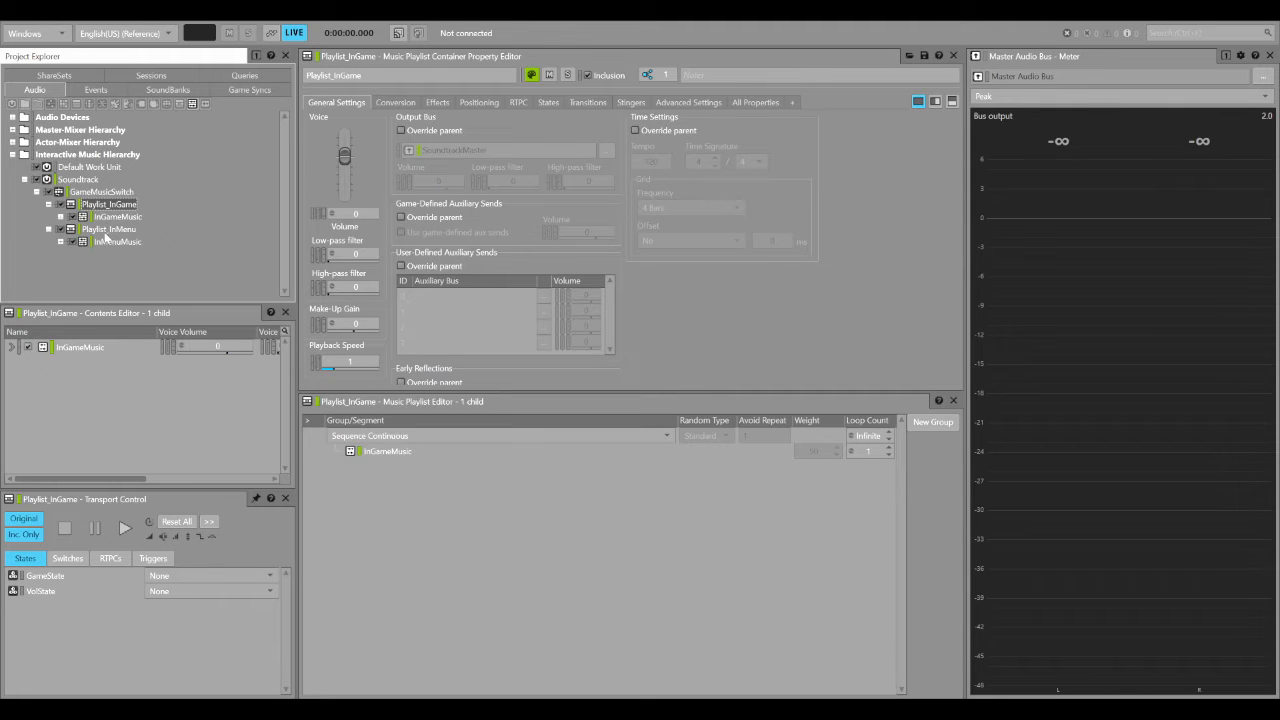
left_click(49, 229)
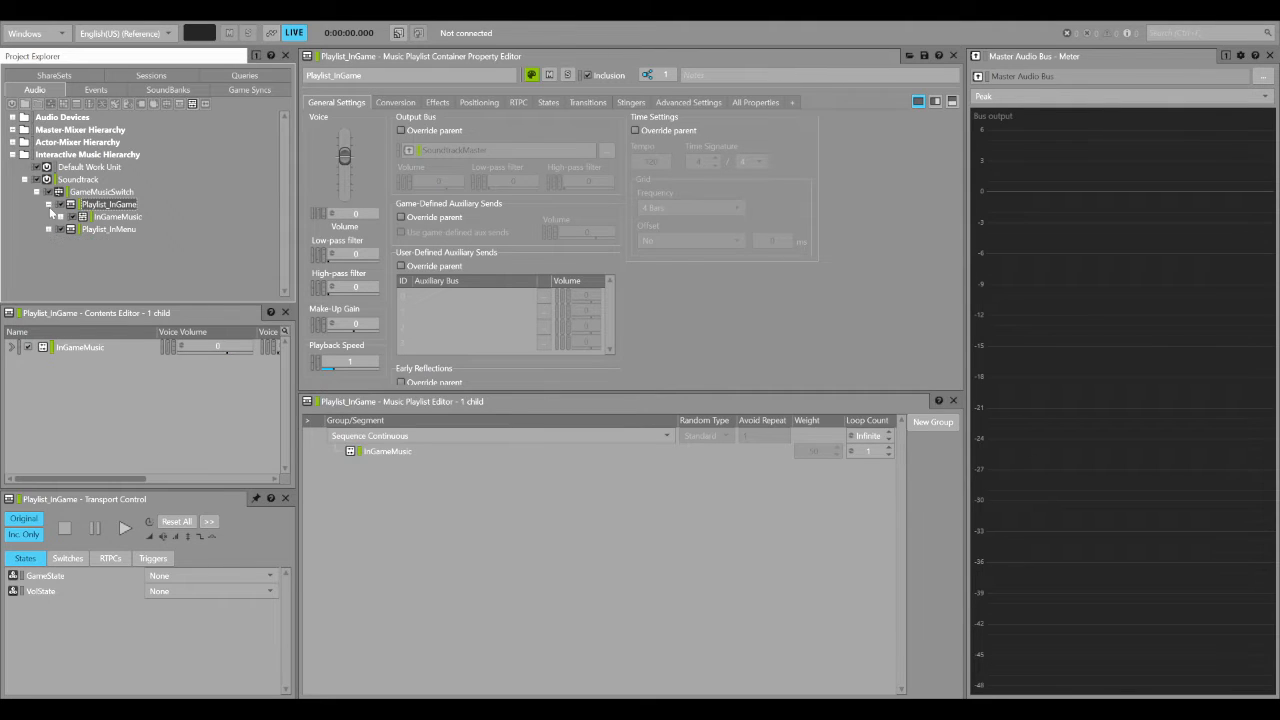
left_click(49, 204)
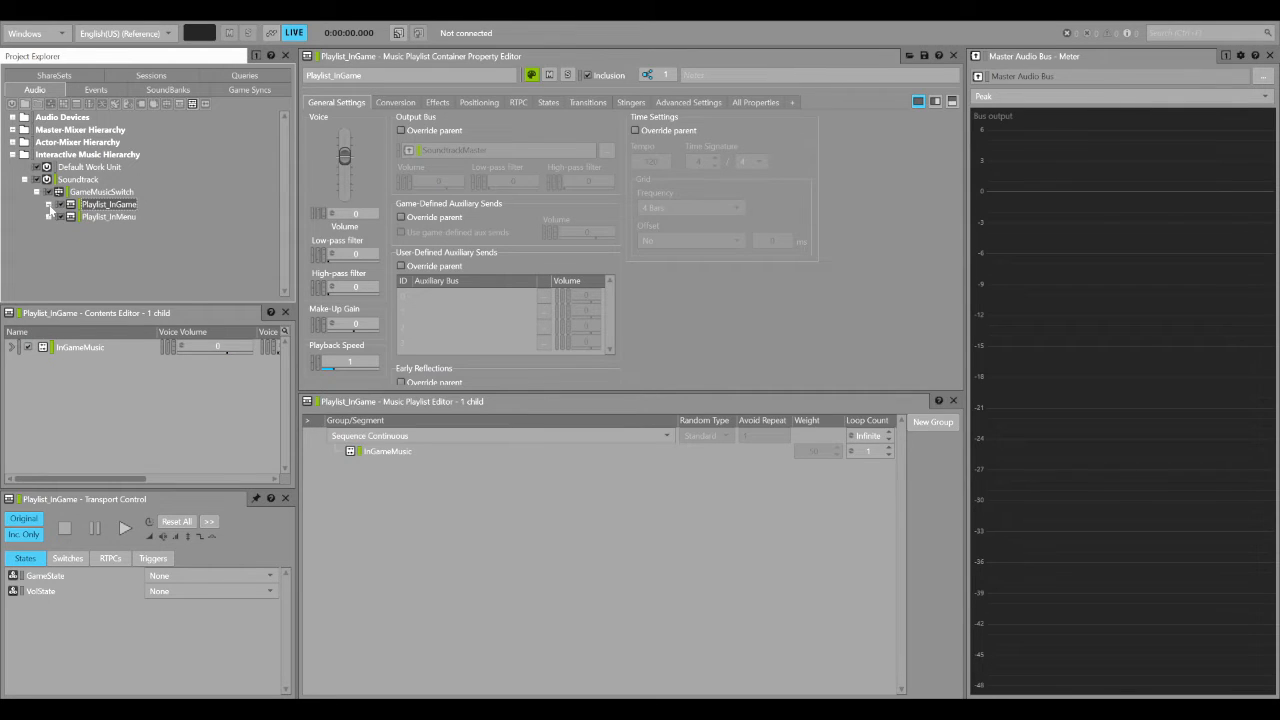
Step: Examine the GameState associations of GameMusicSwitch by selecting the InGame, InMenu and None states
left_click(108, 192)
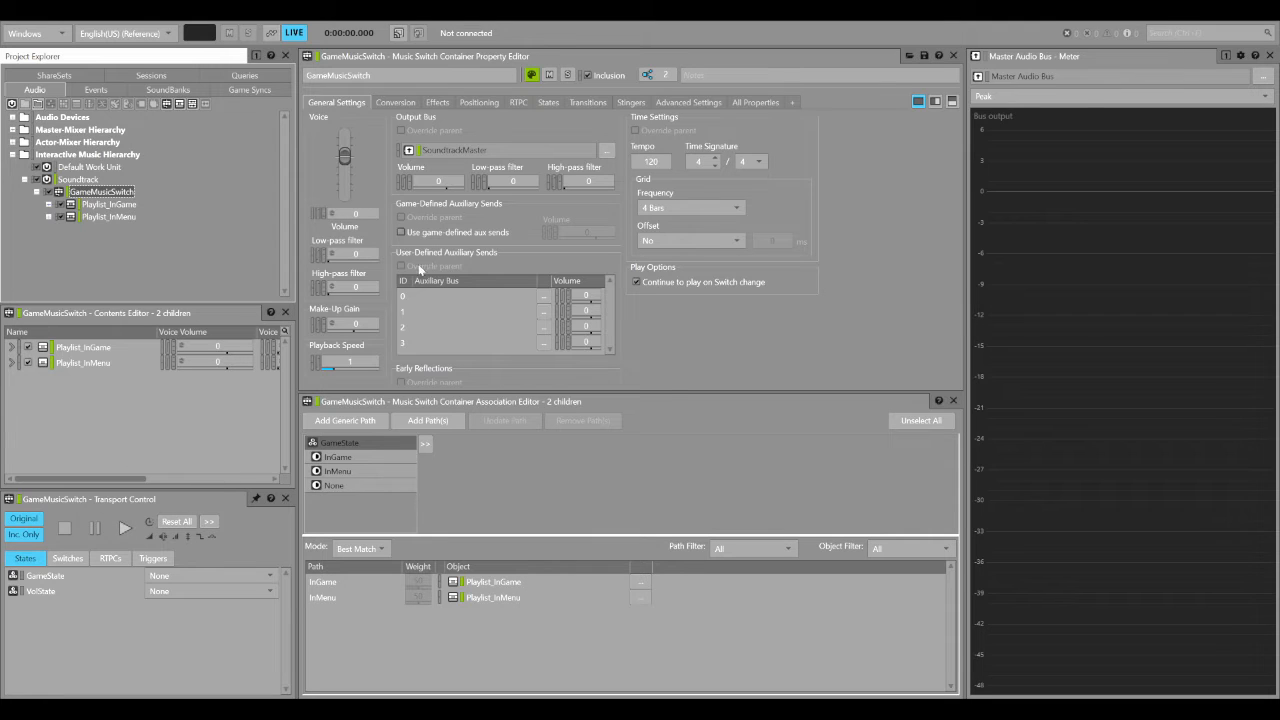
left_click(352, 444)
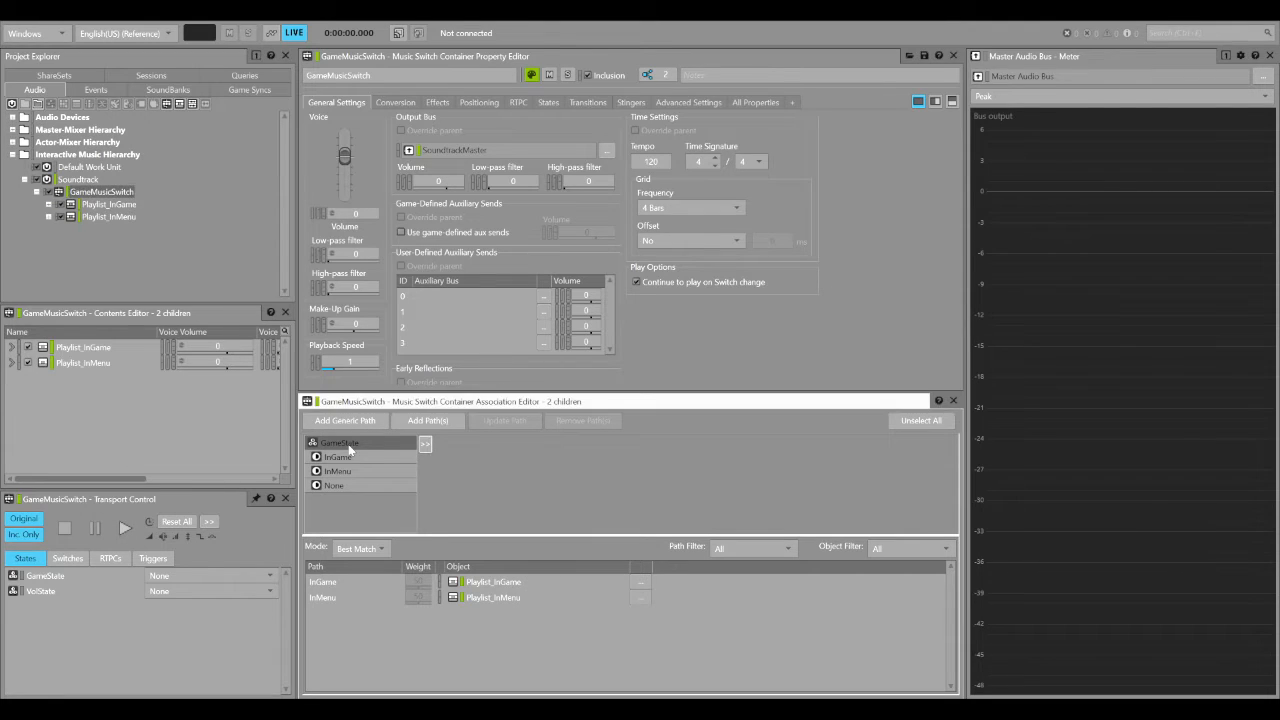
left_click(363, 447)
left_click(346, 456)
left_click(376, 472)
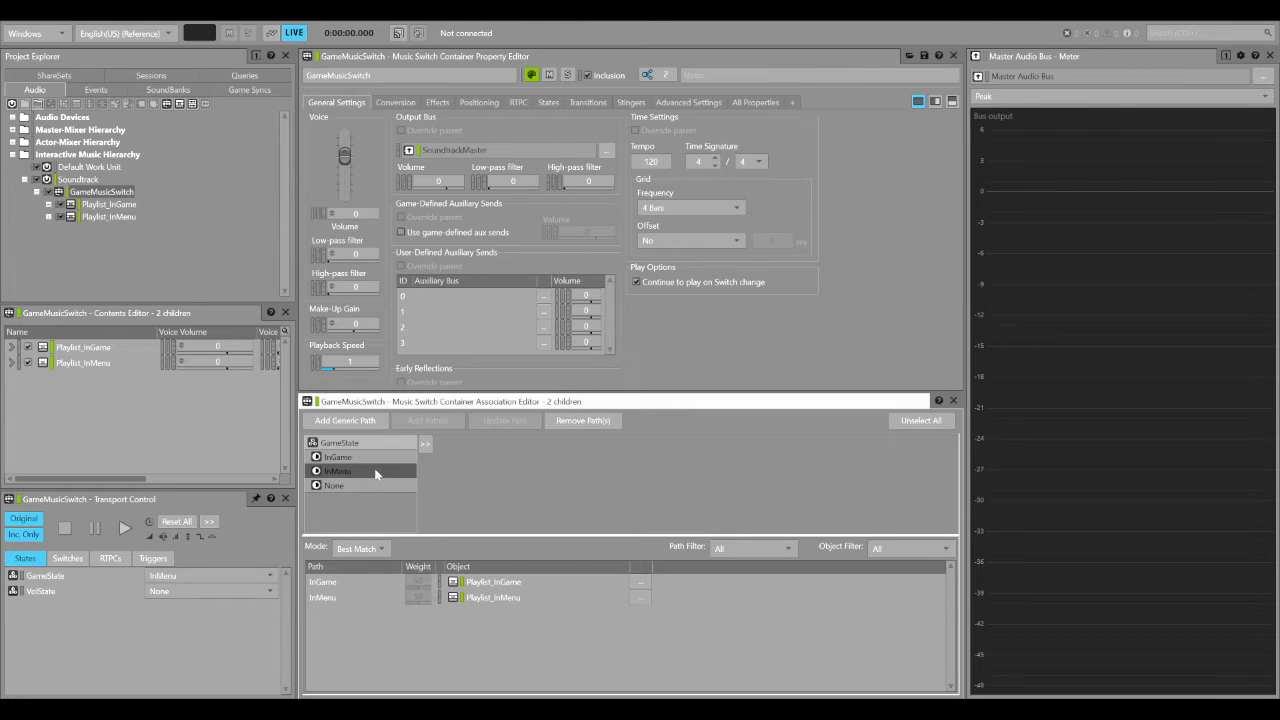
left_click(374, 486)
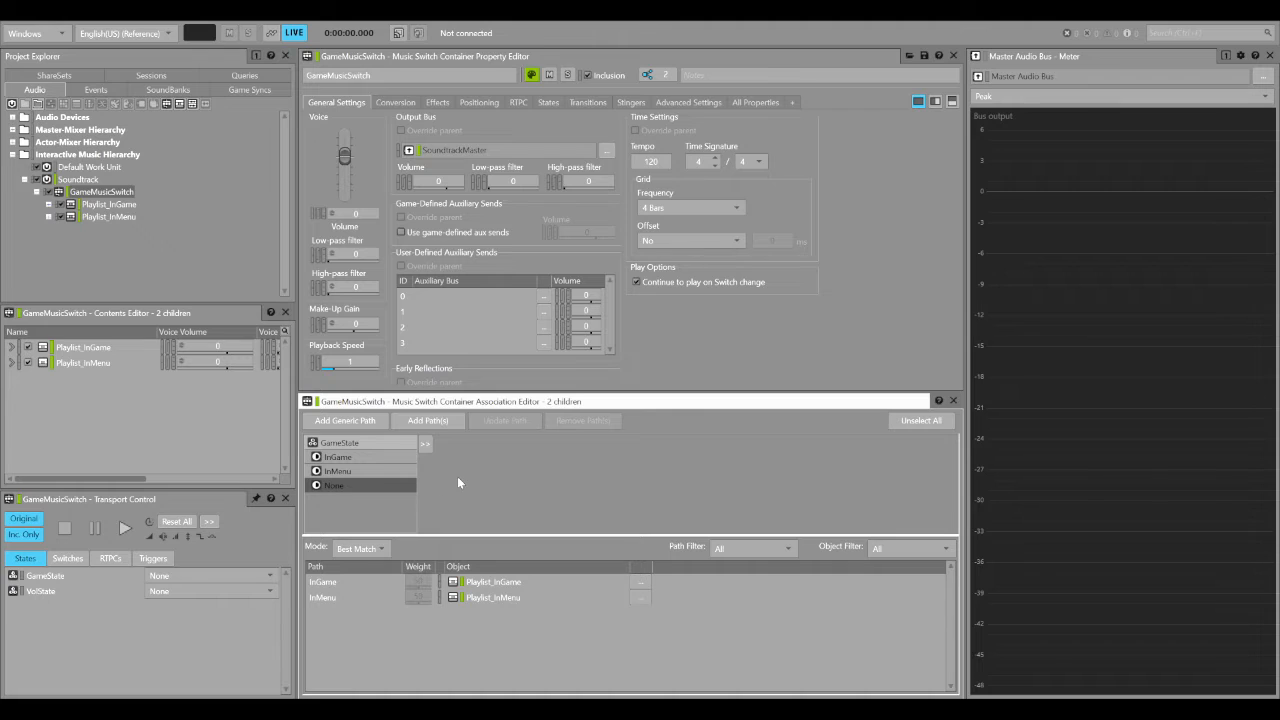
Step: Audition GameMusicSwitch with GameState at None, and stop the playback
left_click(108, 193)
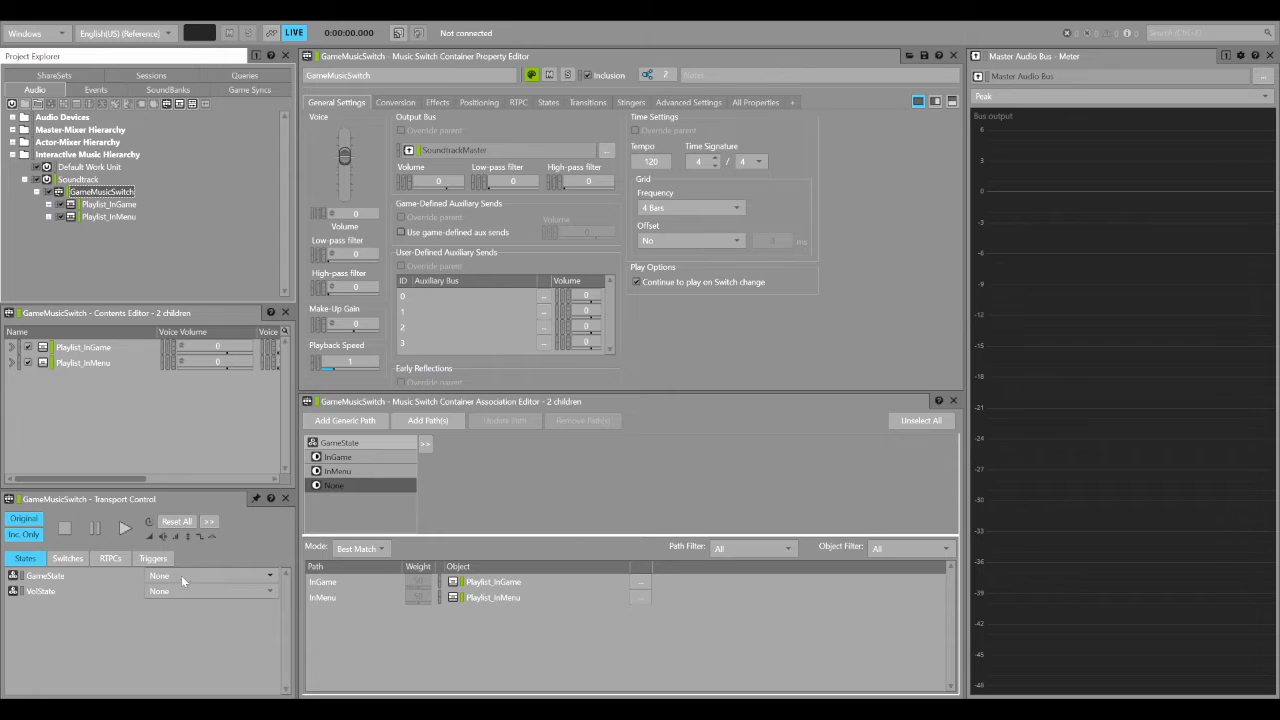
left_click(124, 529)
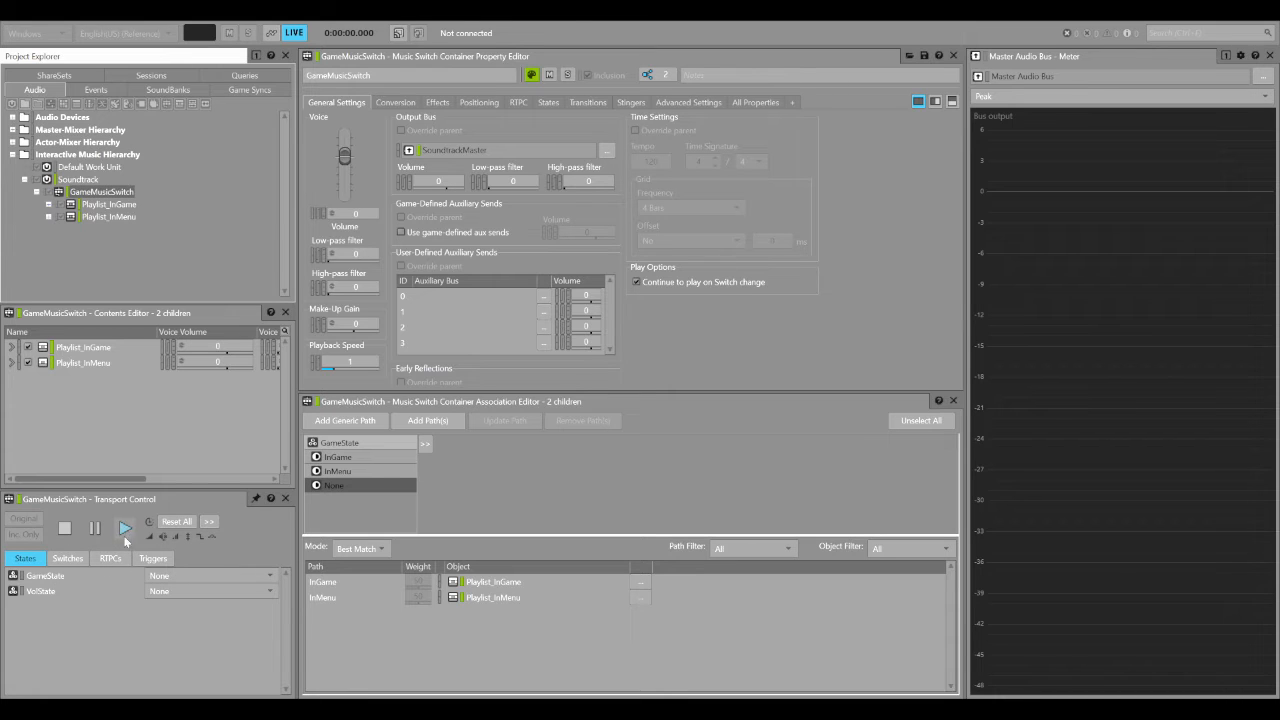
left_click(64, 528)
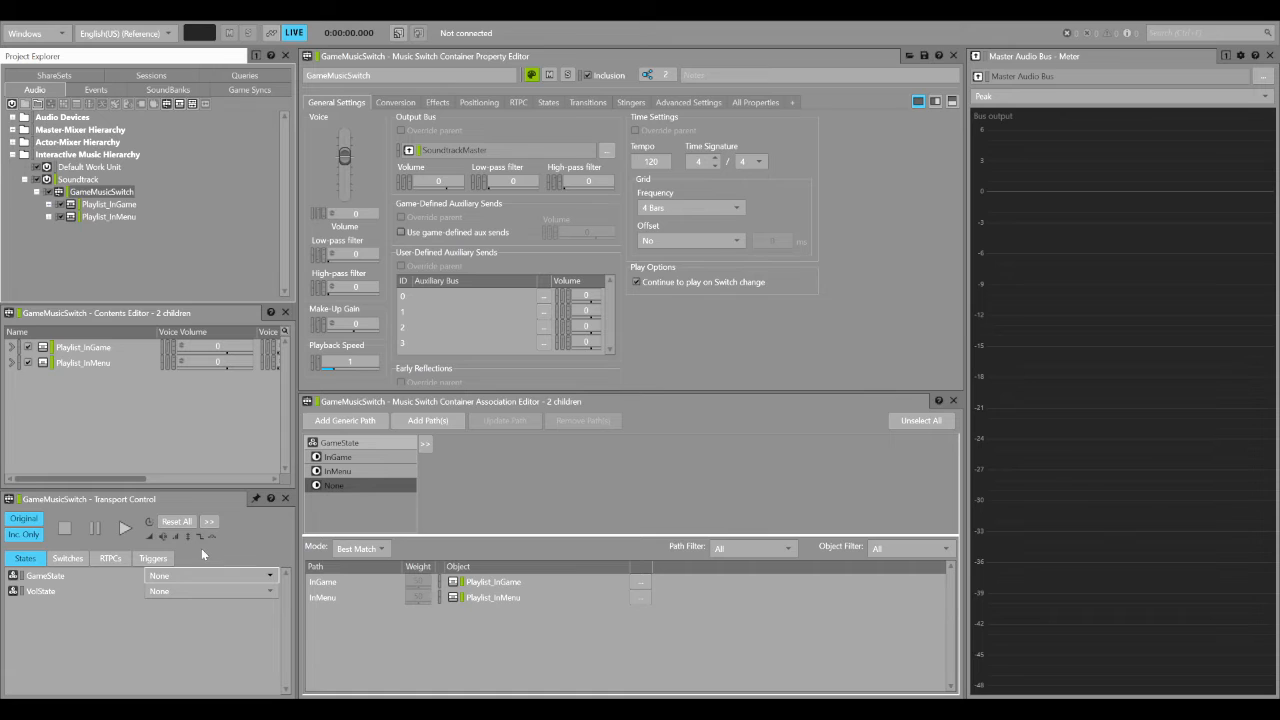
Step: Audition GameMusicSwitch with GameState set to InGame, and again with GameState set to InMenu
left_click(186, 575)
left_click(155, 591)
left_click(123, 529)
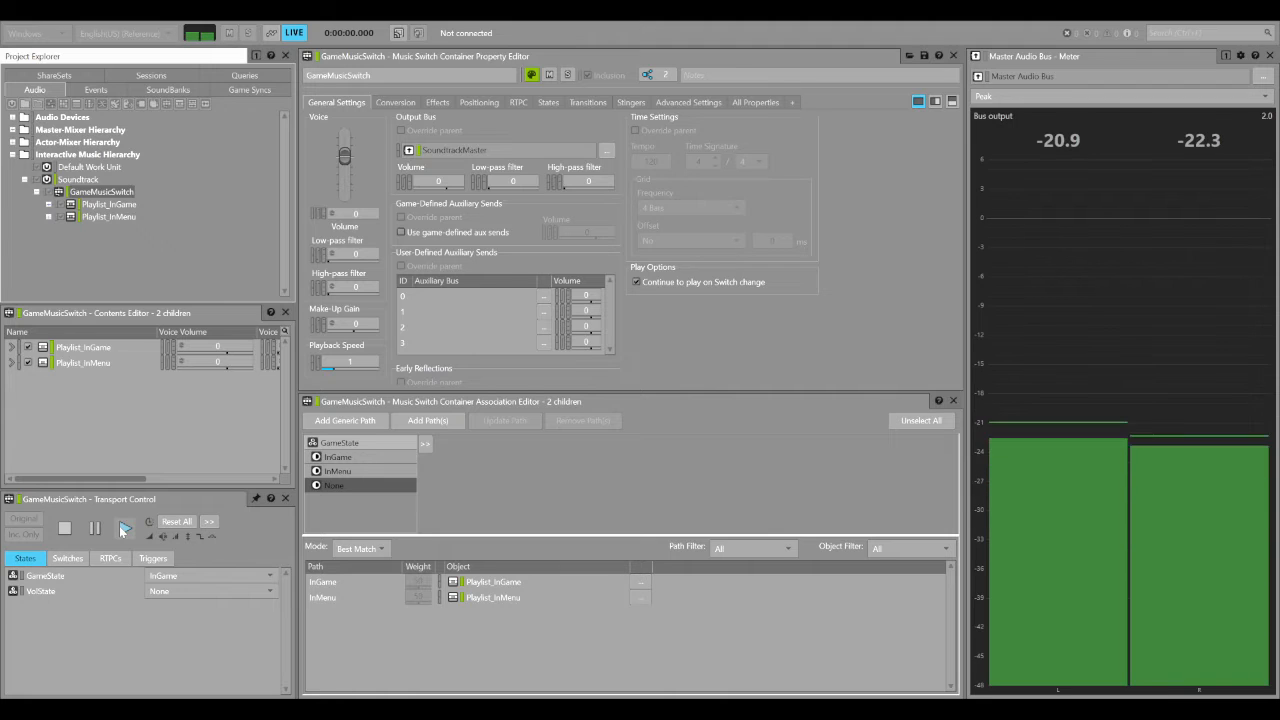
left_click(64, 528)
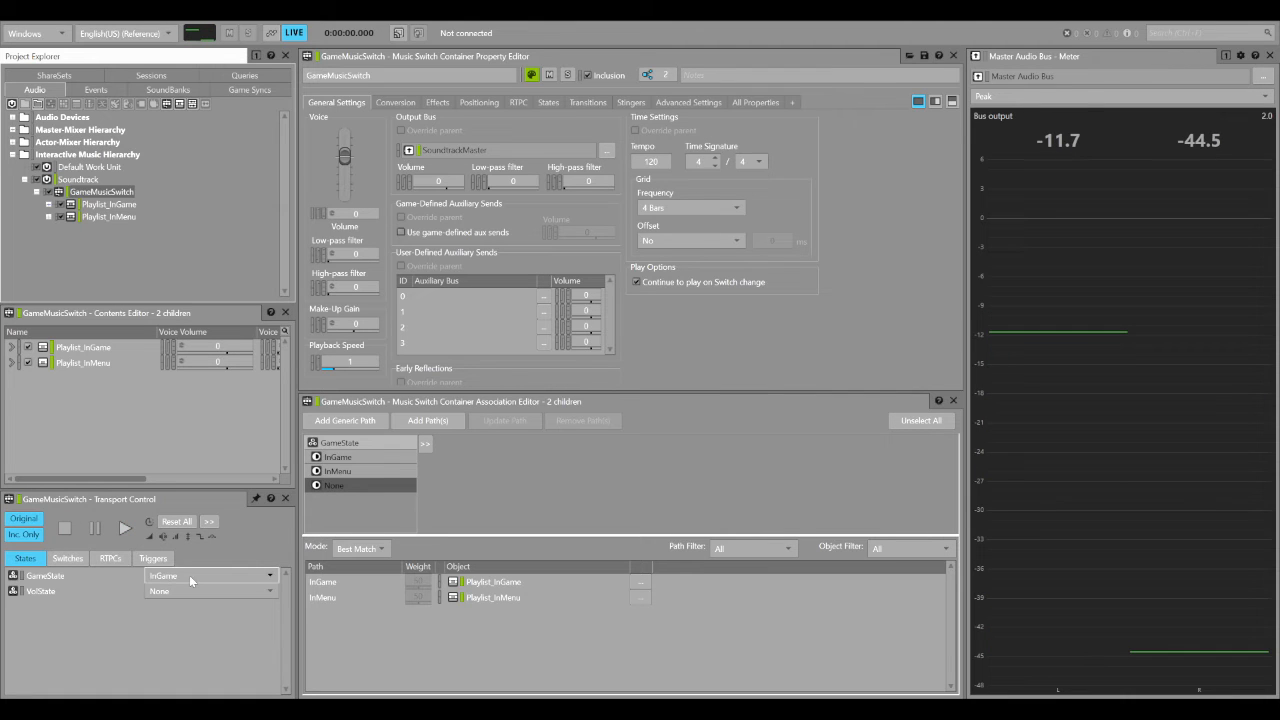
left_click(124, 528)
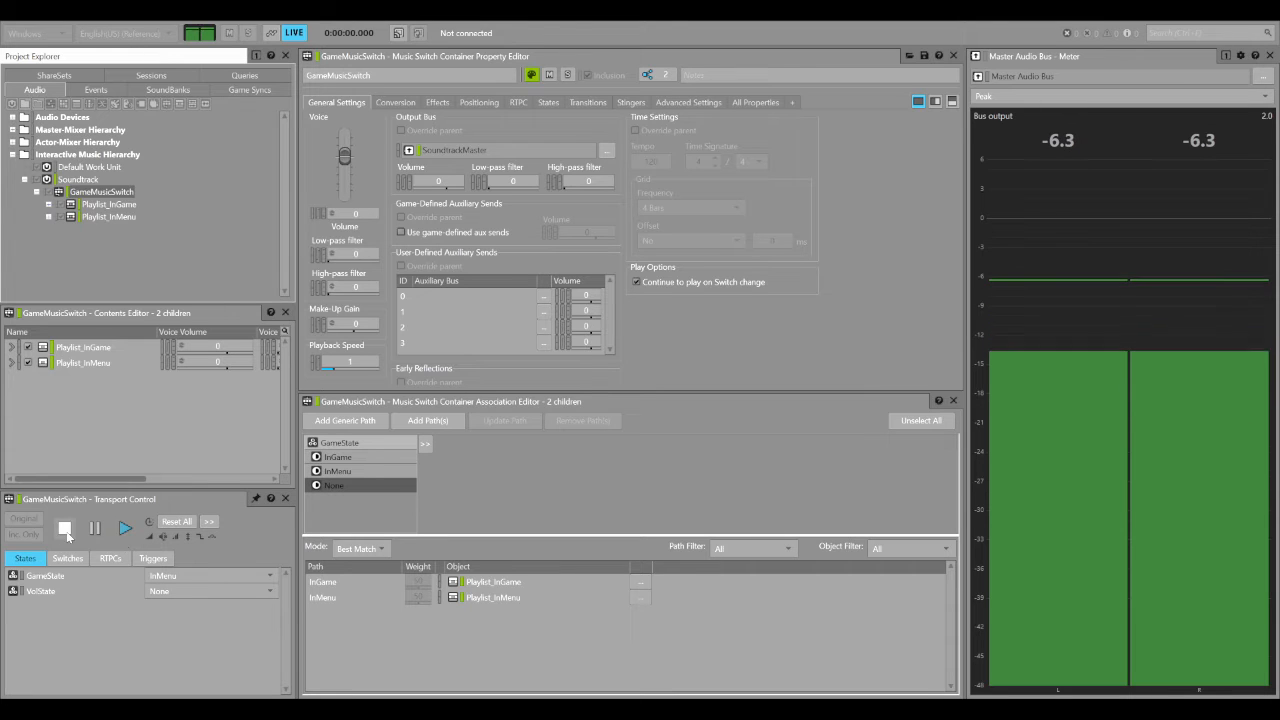
left_click(66, 530)
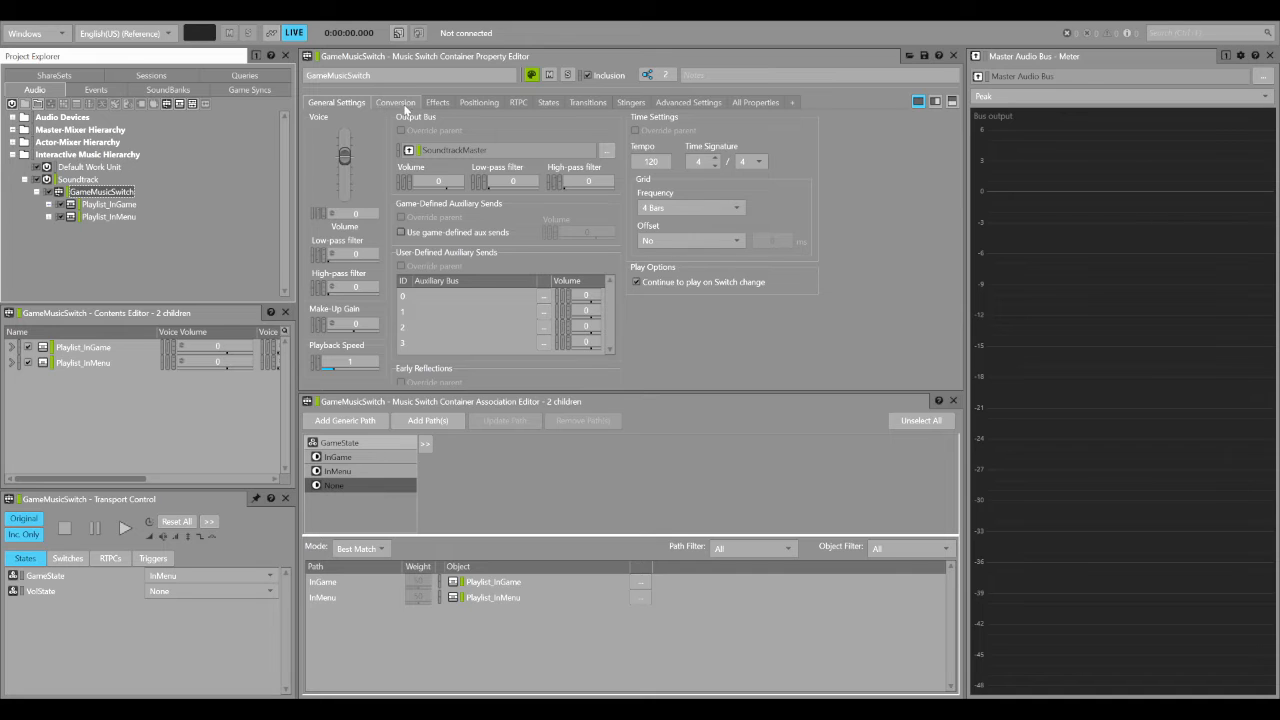
Step: Examine the GameMusicSwitch transitions: the Any-to-Any rule with its fade-out settings, and the None-to-Playlist_InMenu rule
left_click(590, 102)
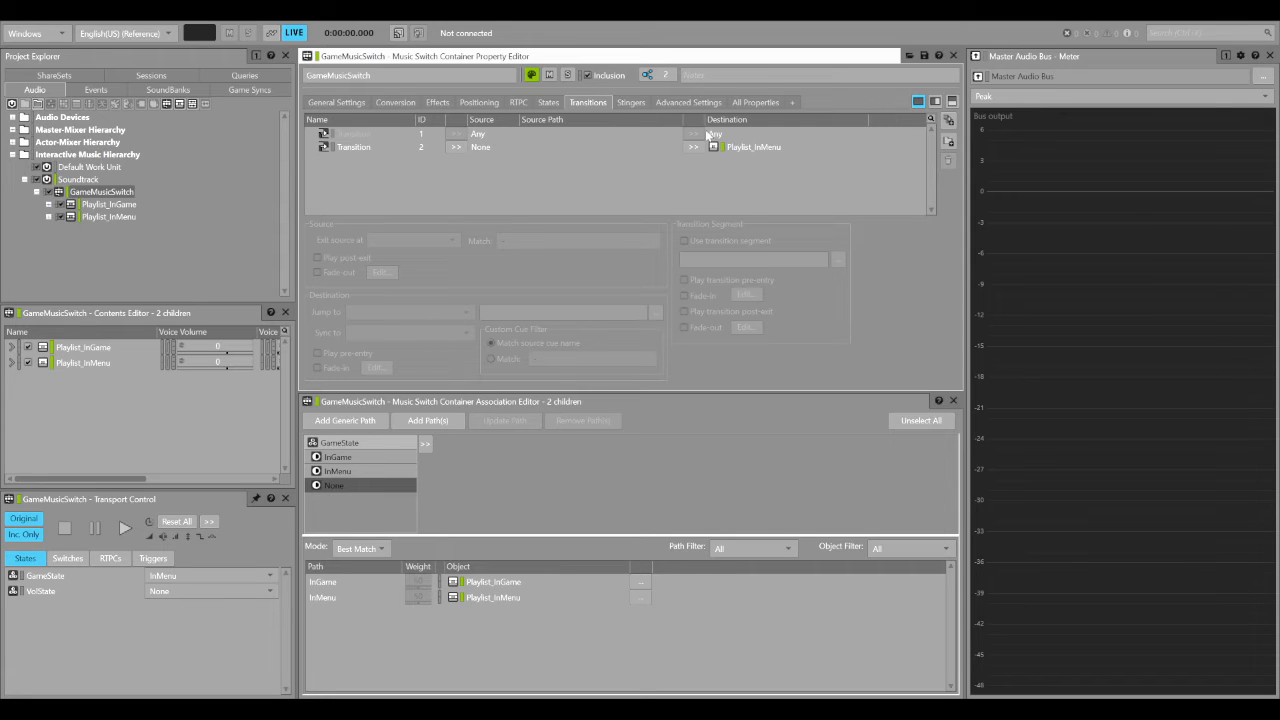
left_click(624, 136)
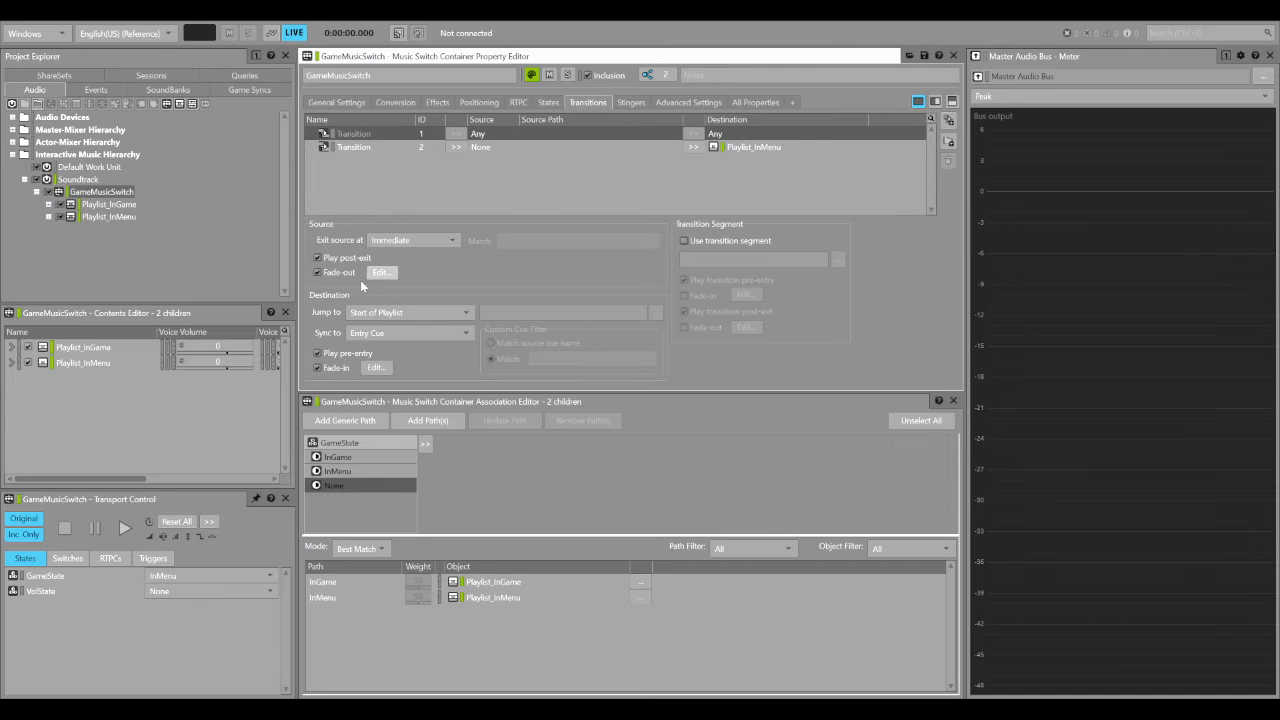
left_click(391, 274)
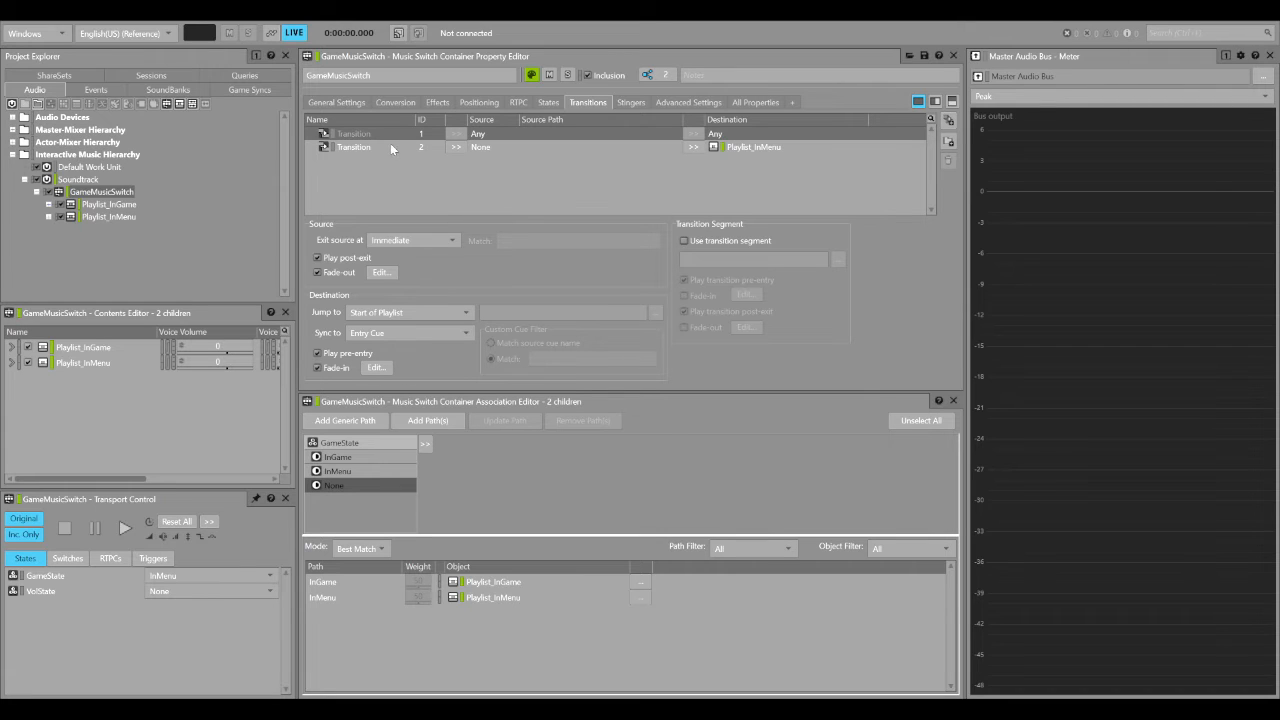
left_click(550, 144)
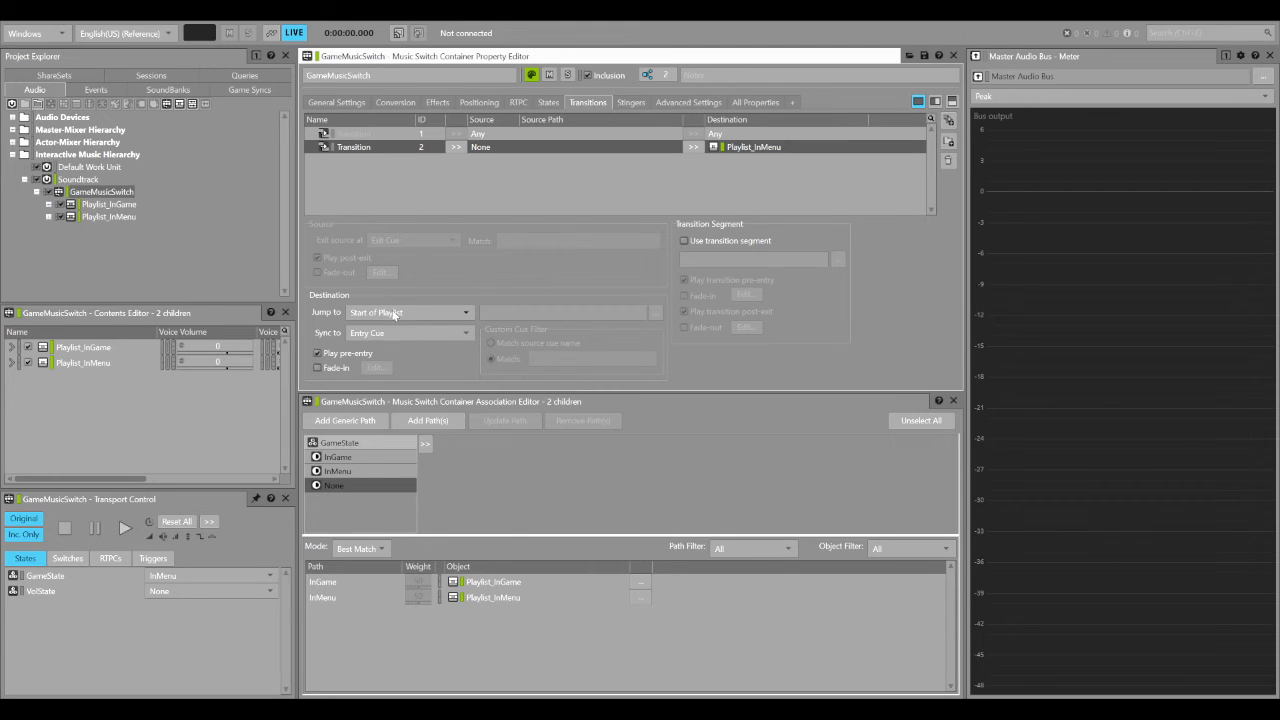
Step: Check the transitions of Playlist_InMenu, and review both transition rules of GameMusicSwitch again
left_click(95, 217)
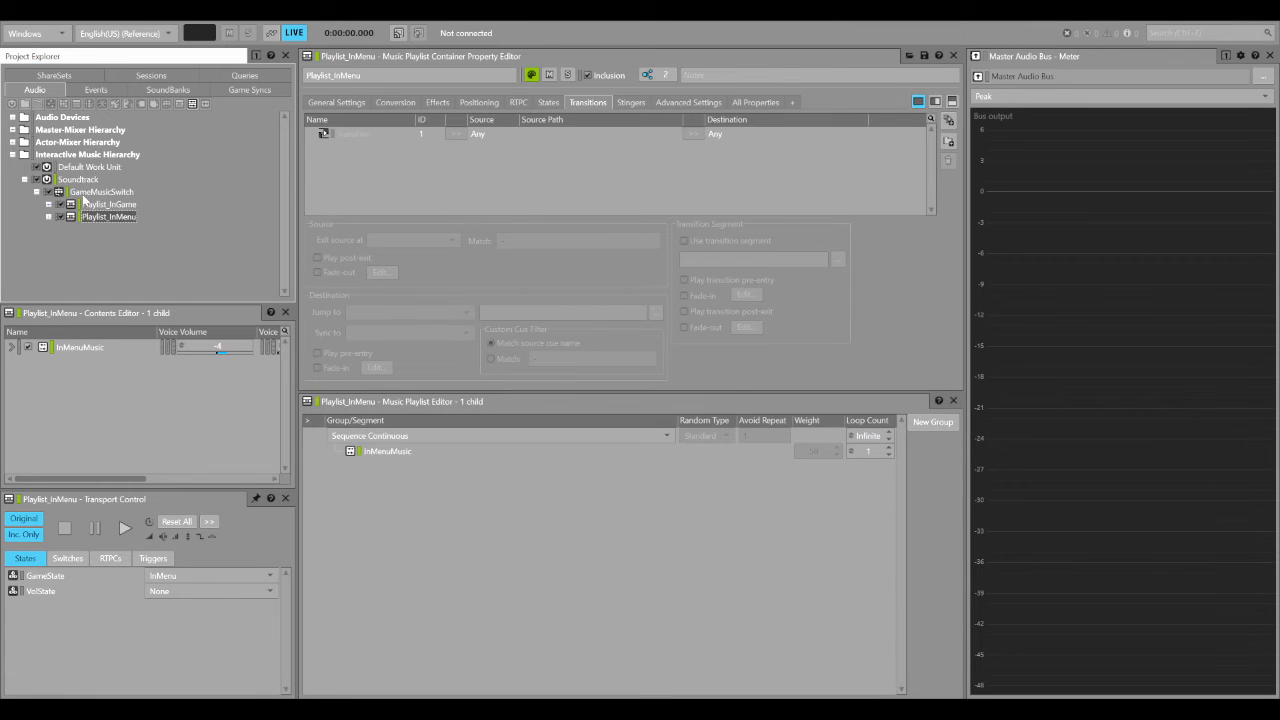
left_click(90, 192)
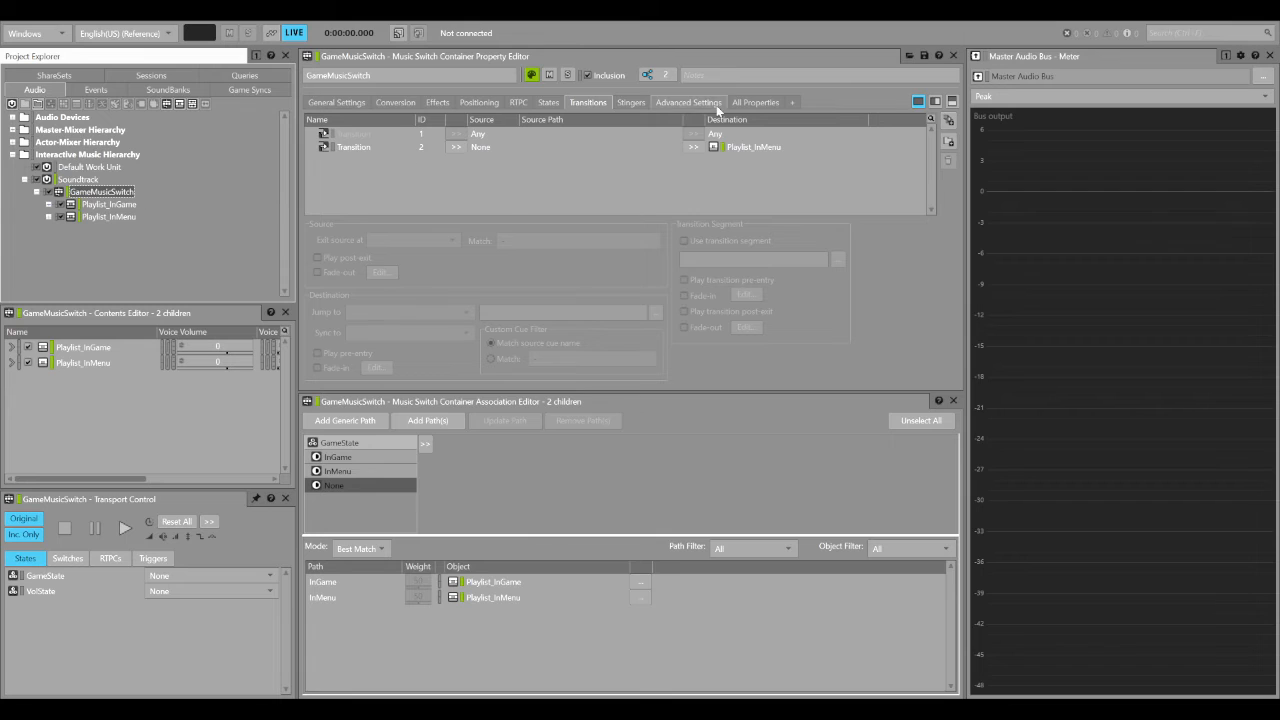
left_click(553, 149)
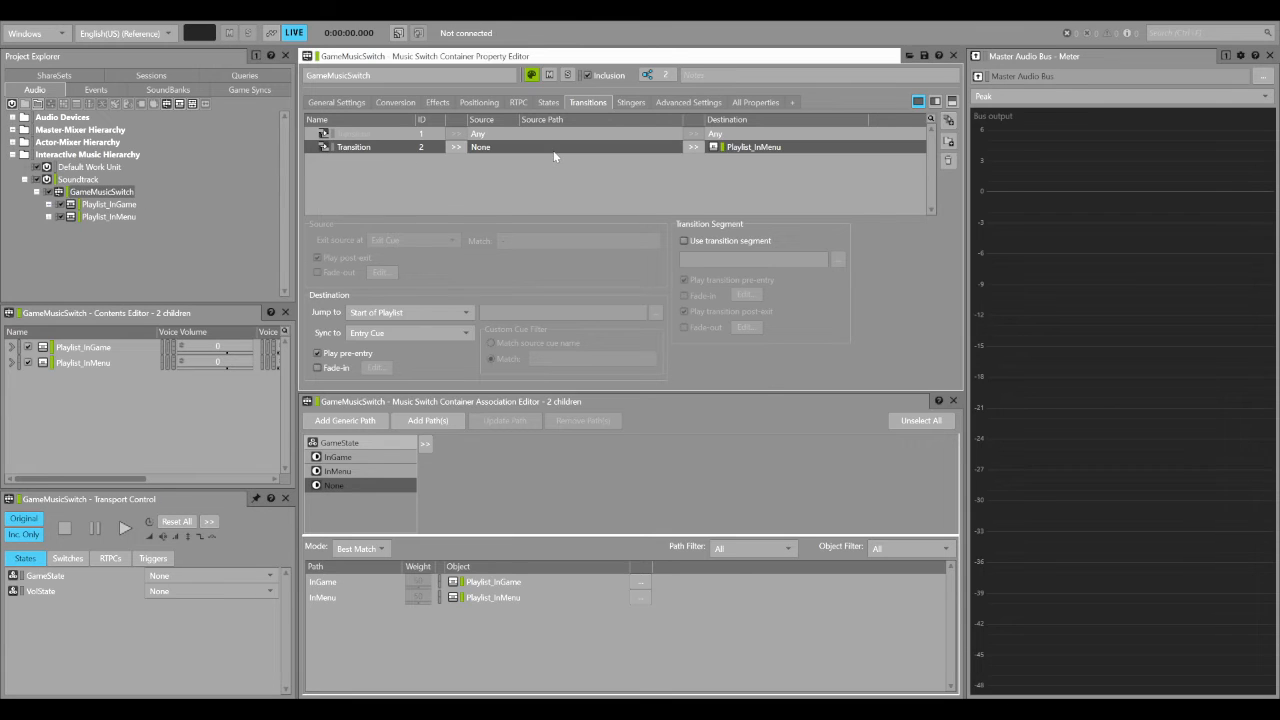
left_click(725, 135)
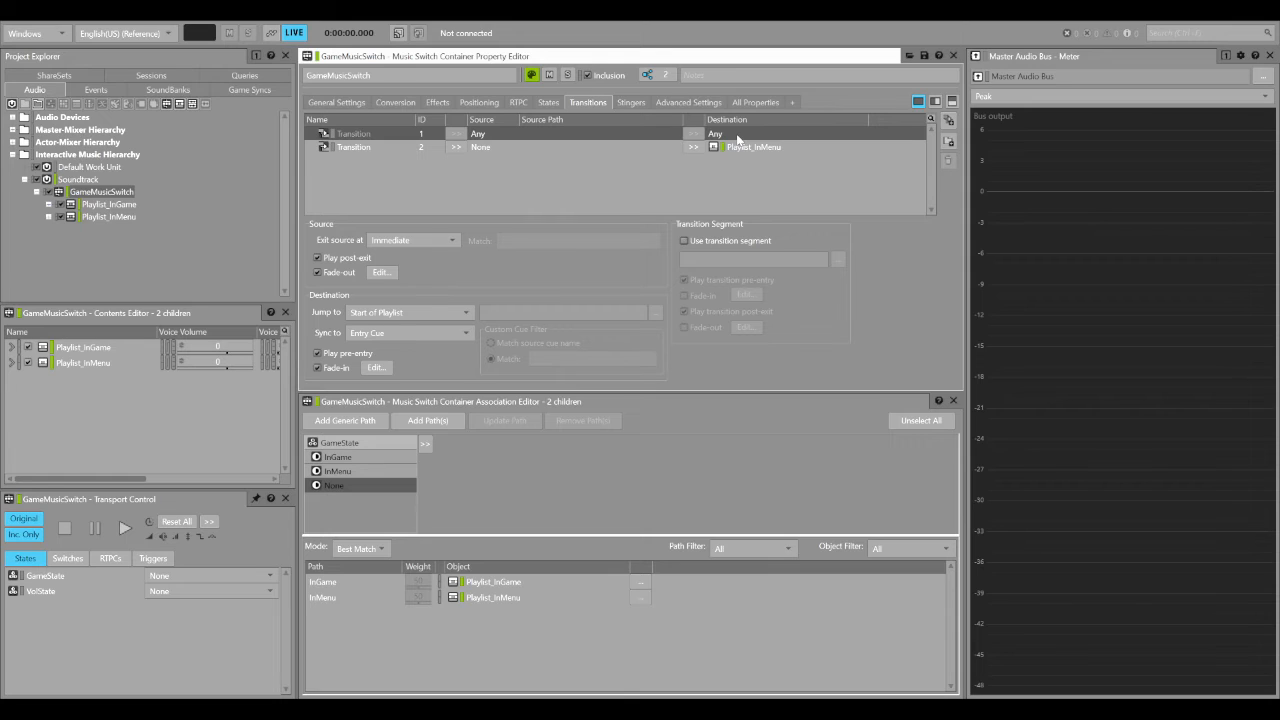
Step: Select the None-to-Playlist_InMenu rule and audition GameMusicSwitch from GameState None, switching to InGame, back to None, and to InGame again
left_click(745, 149)
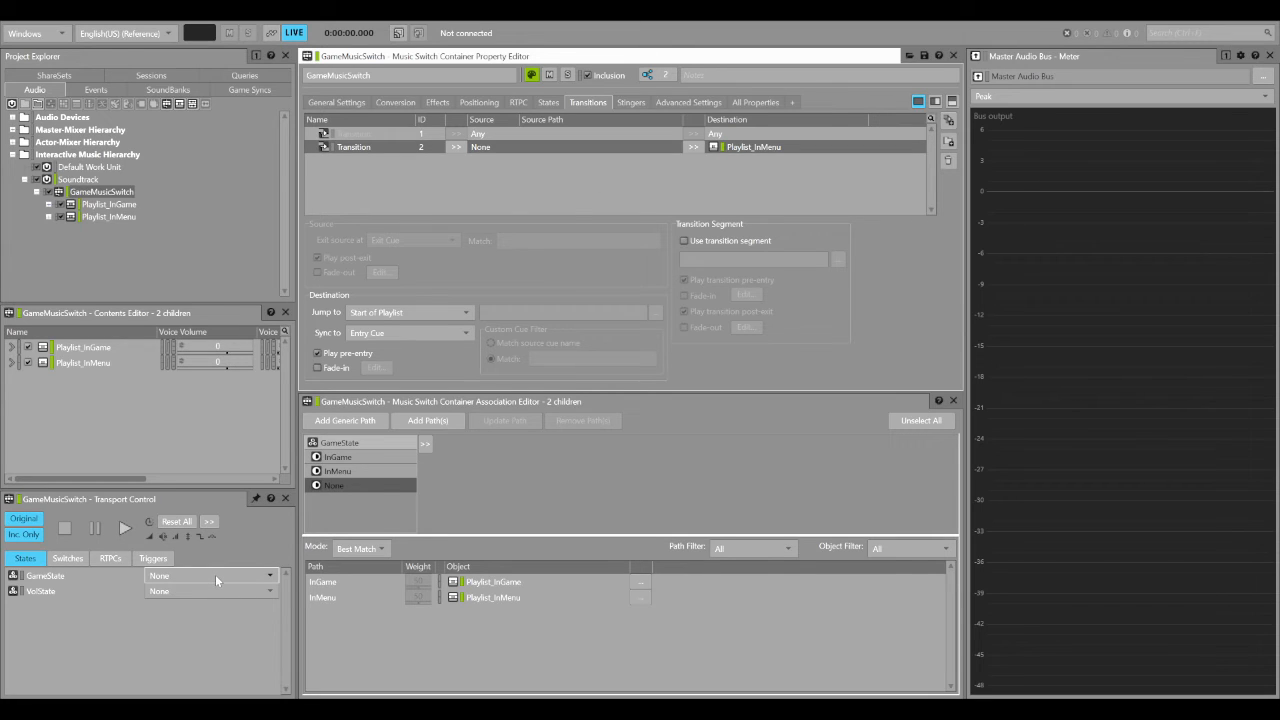
left_click(124, 528)
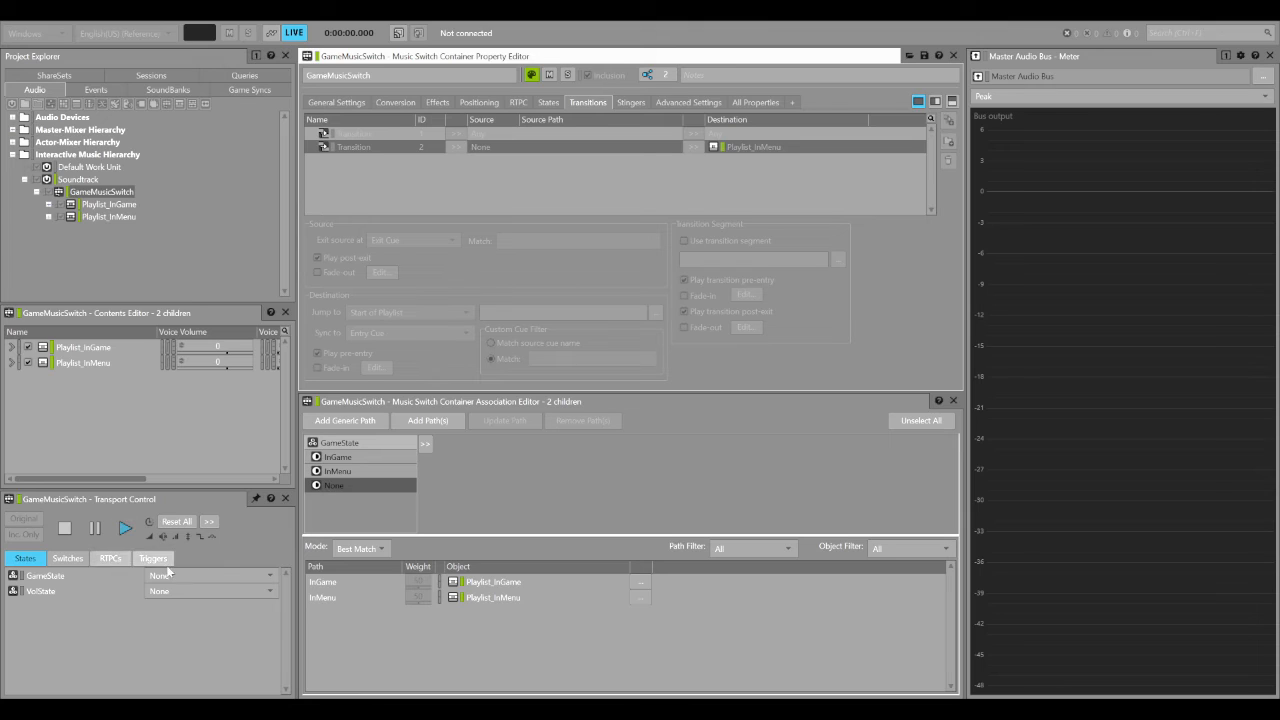
left_click(220, 565)
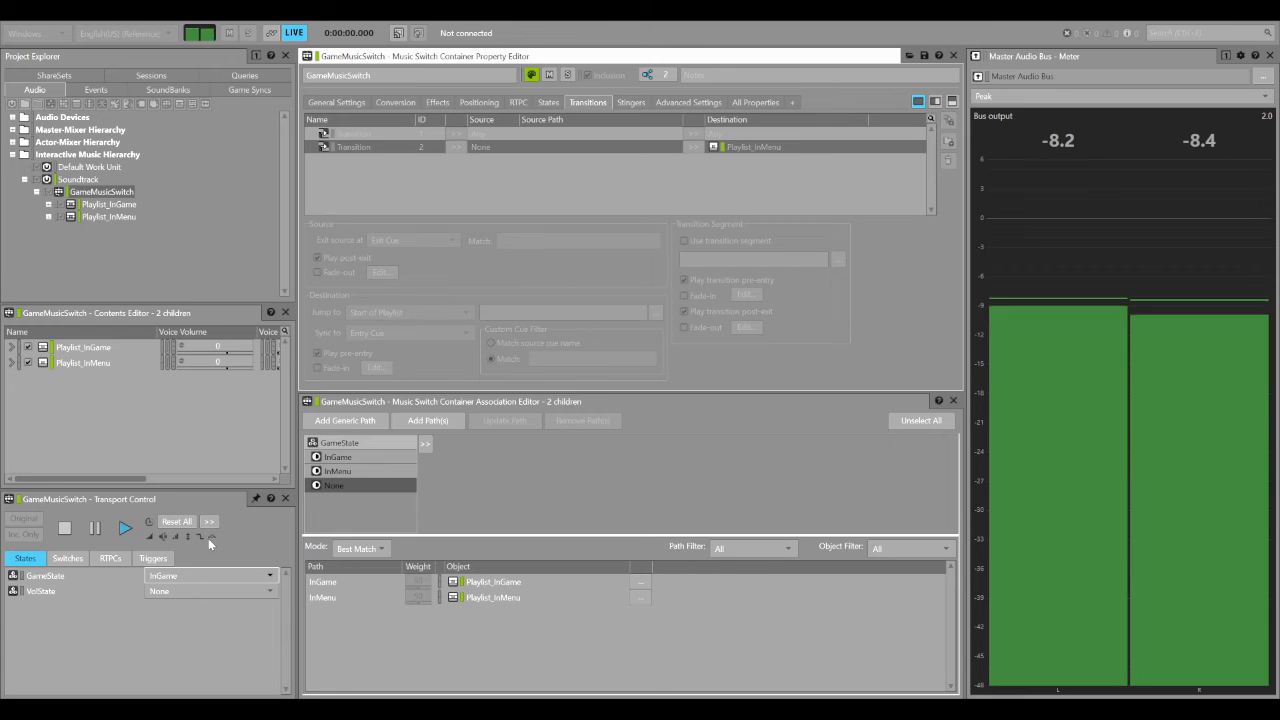
key("Up")
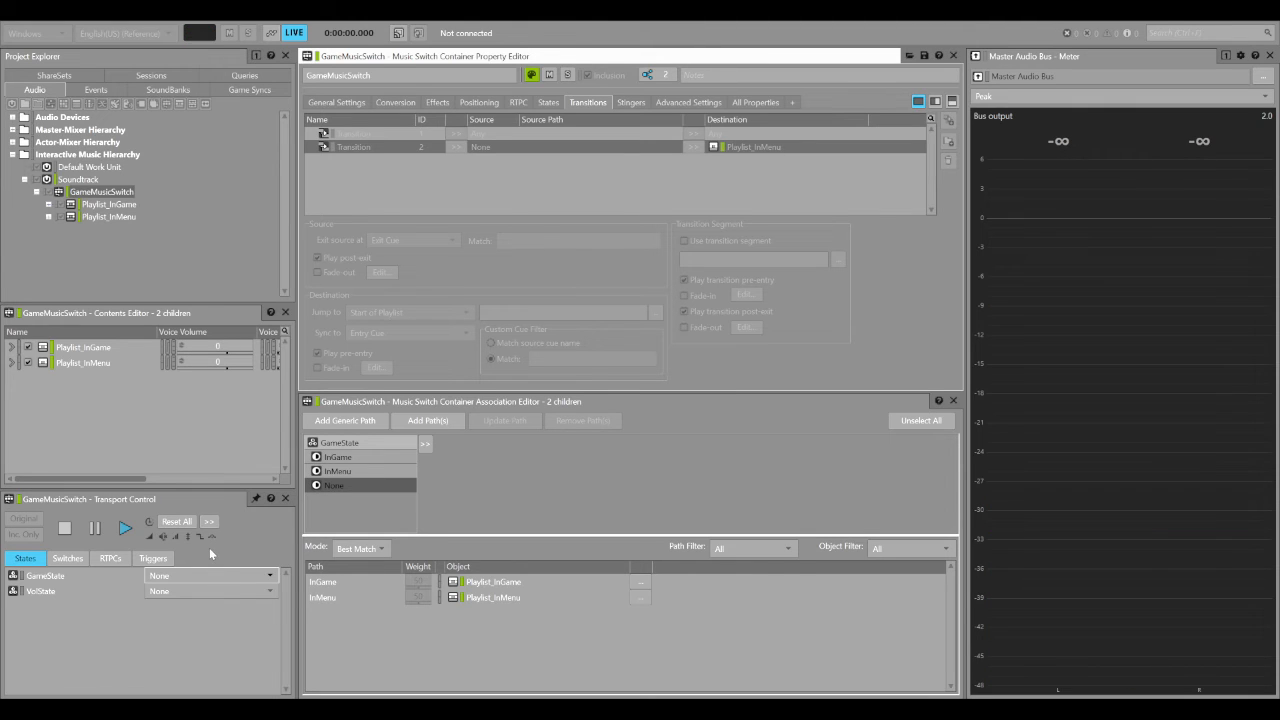
key("Down")
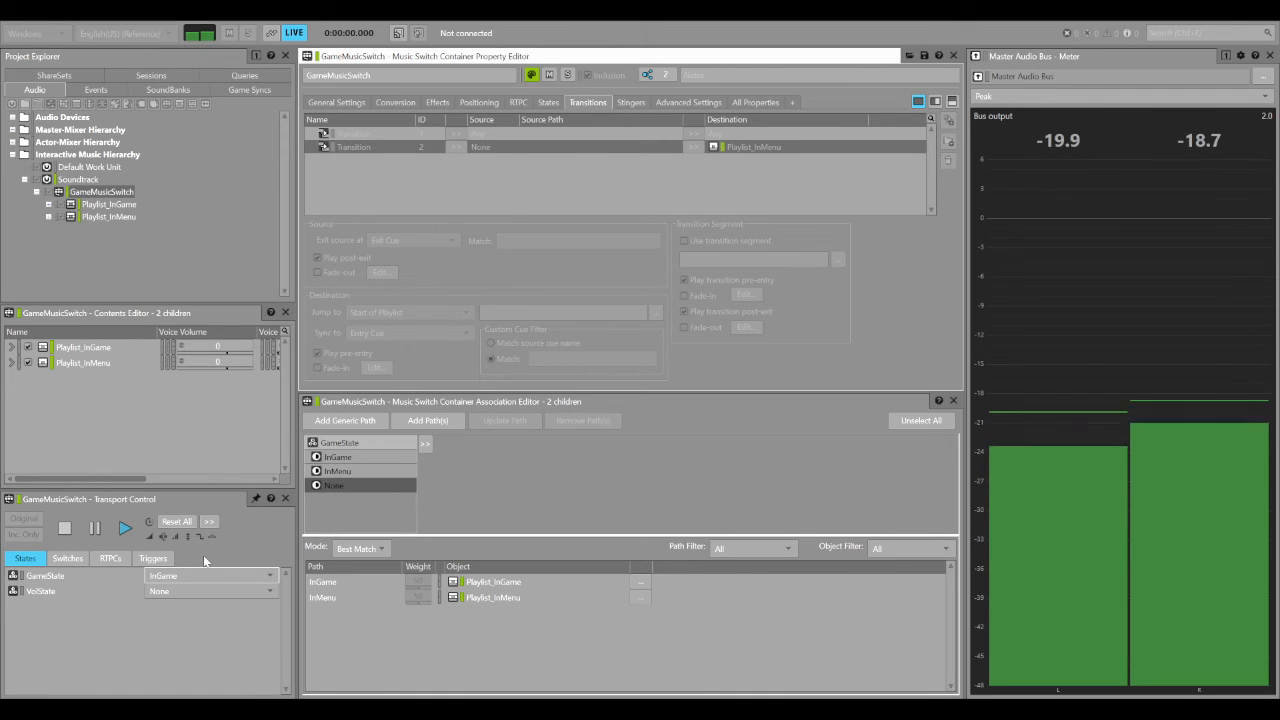
Step: Audition further GameState changes from None to InGame, back to None and on to InMenu, and stop the playback
left_click(204, 574)
left_click(204, 542)
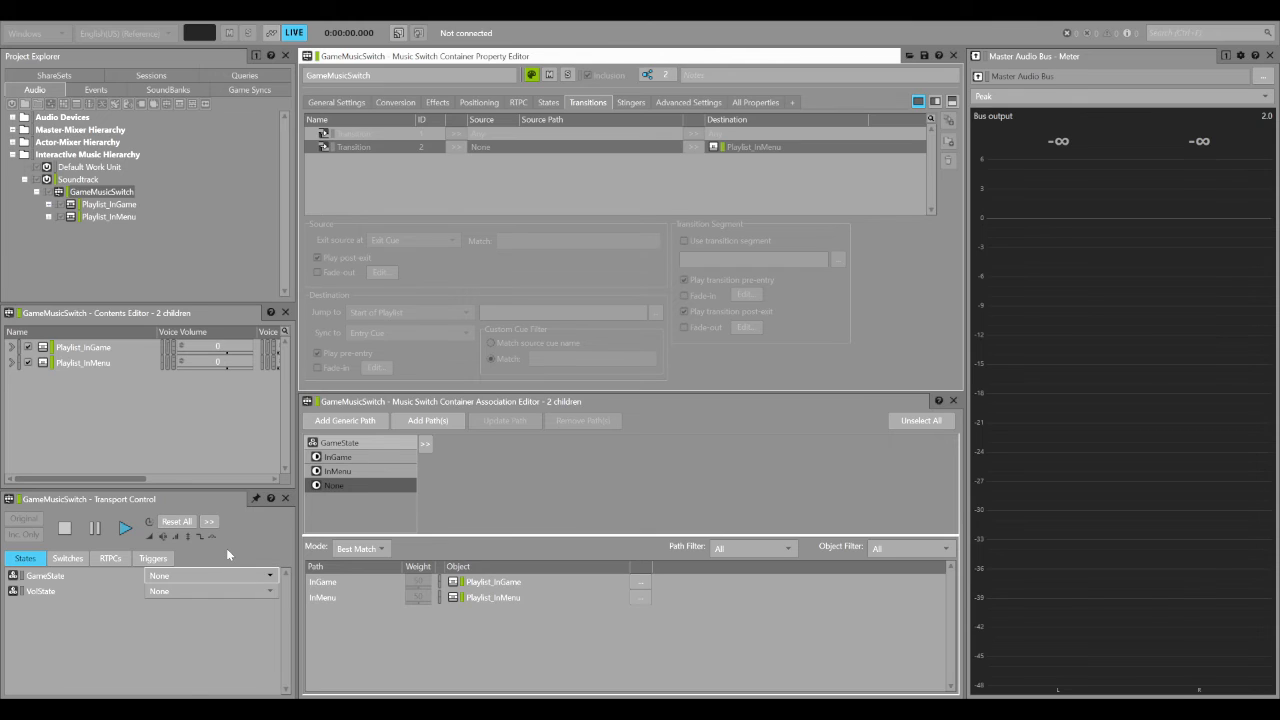
key("Down")
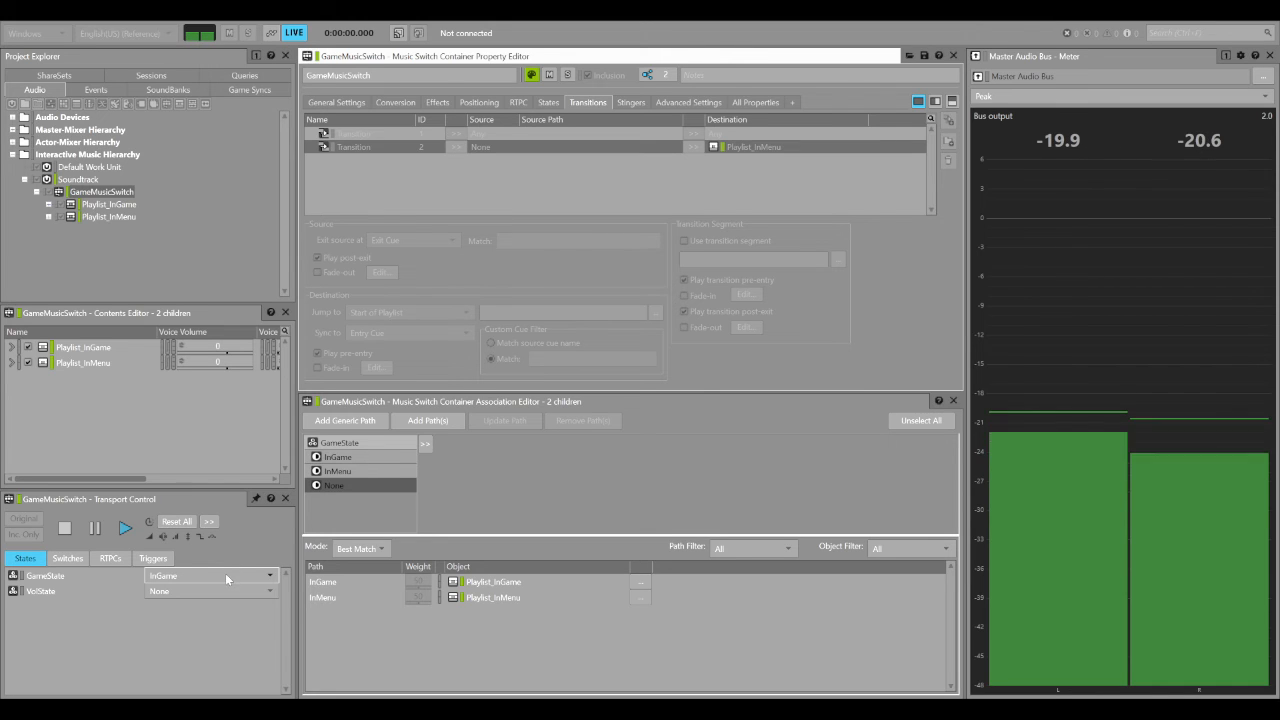
key("Up")
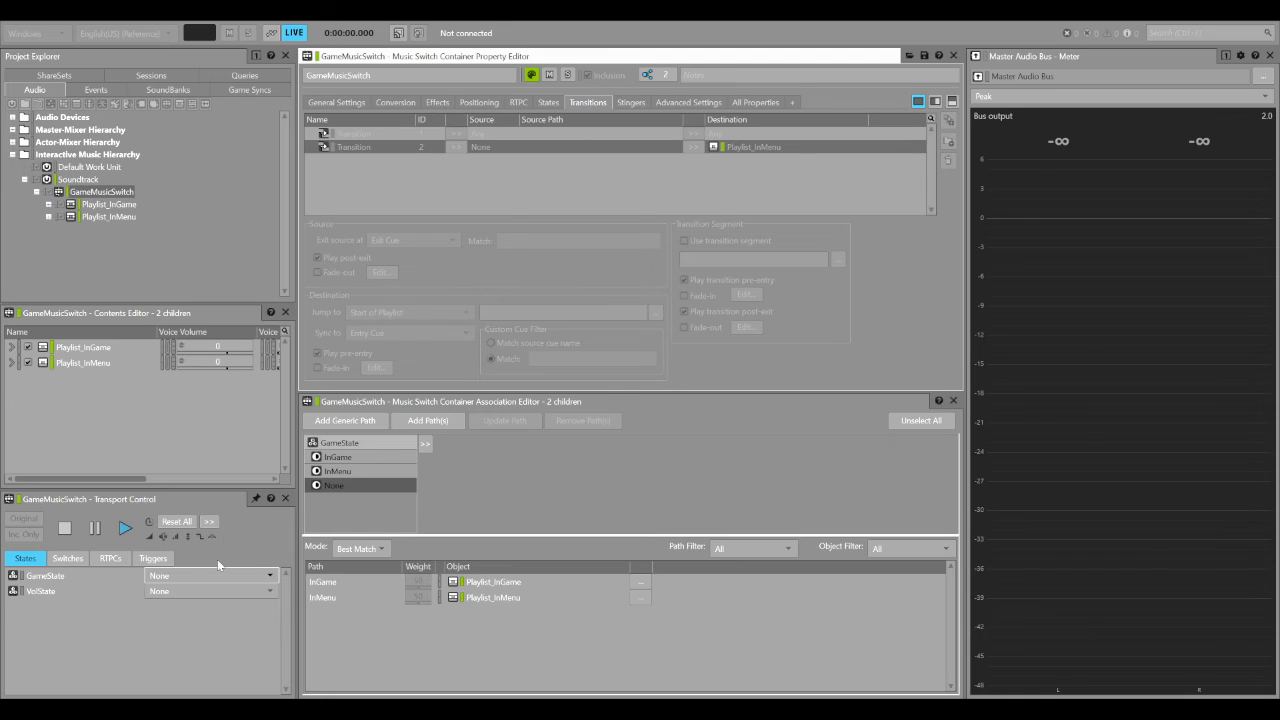
key("Up")
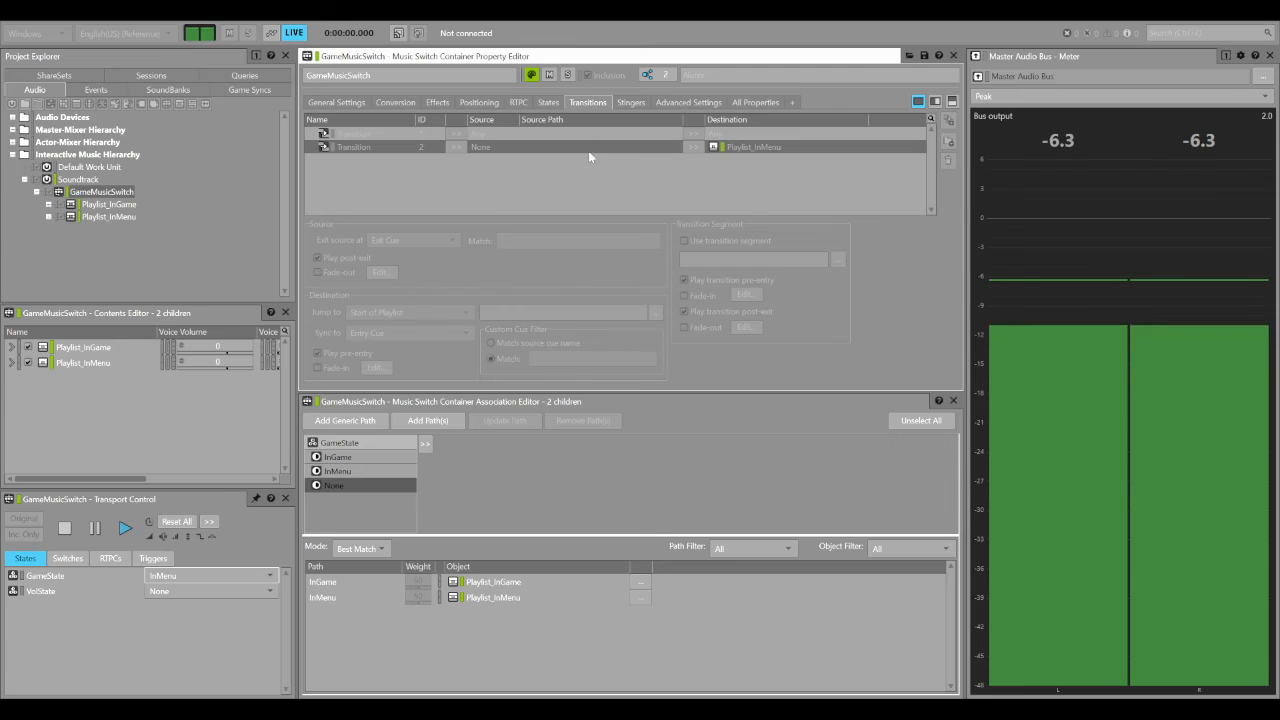
key("space")
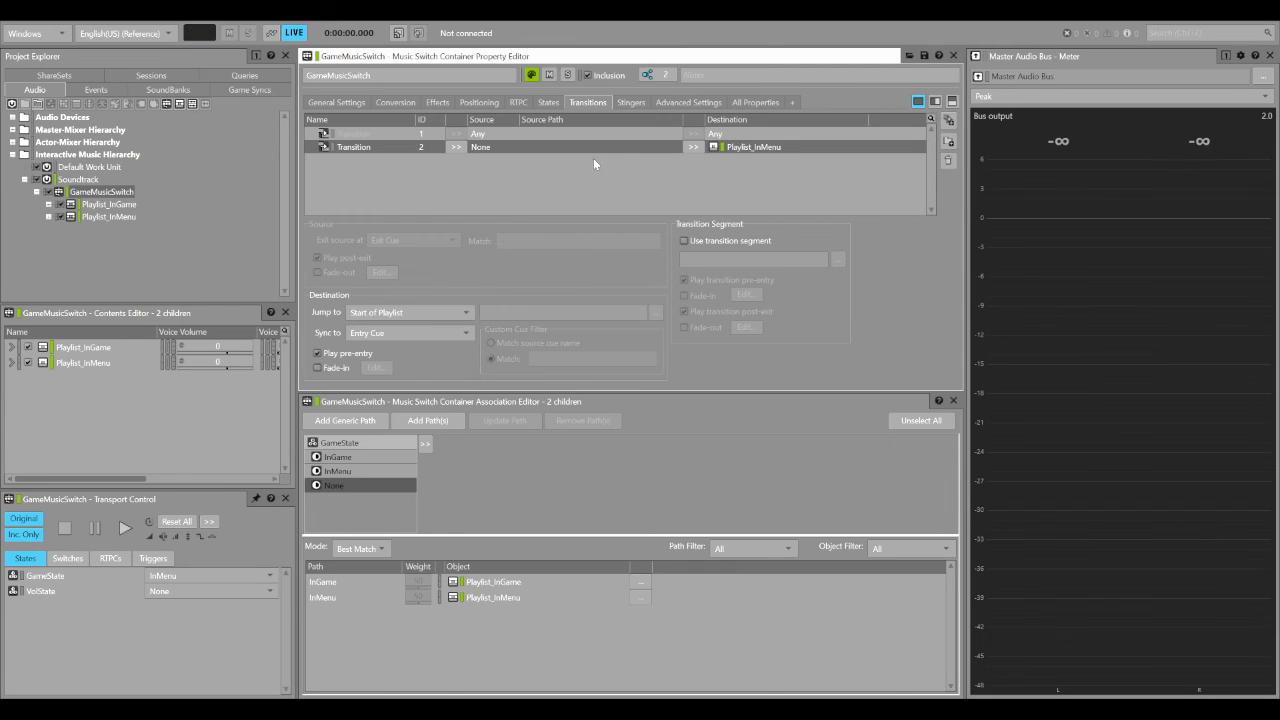
Step: Review the None-to-Playlist_InMenu and Any-to-Any transition rules, and return to GameMusicSwitch in the project hierarchy
left_click(481, 148)
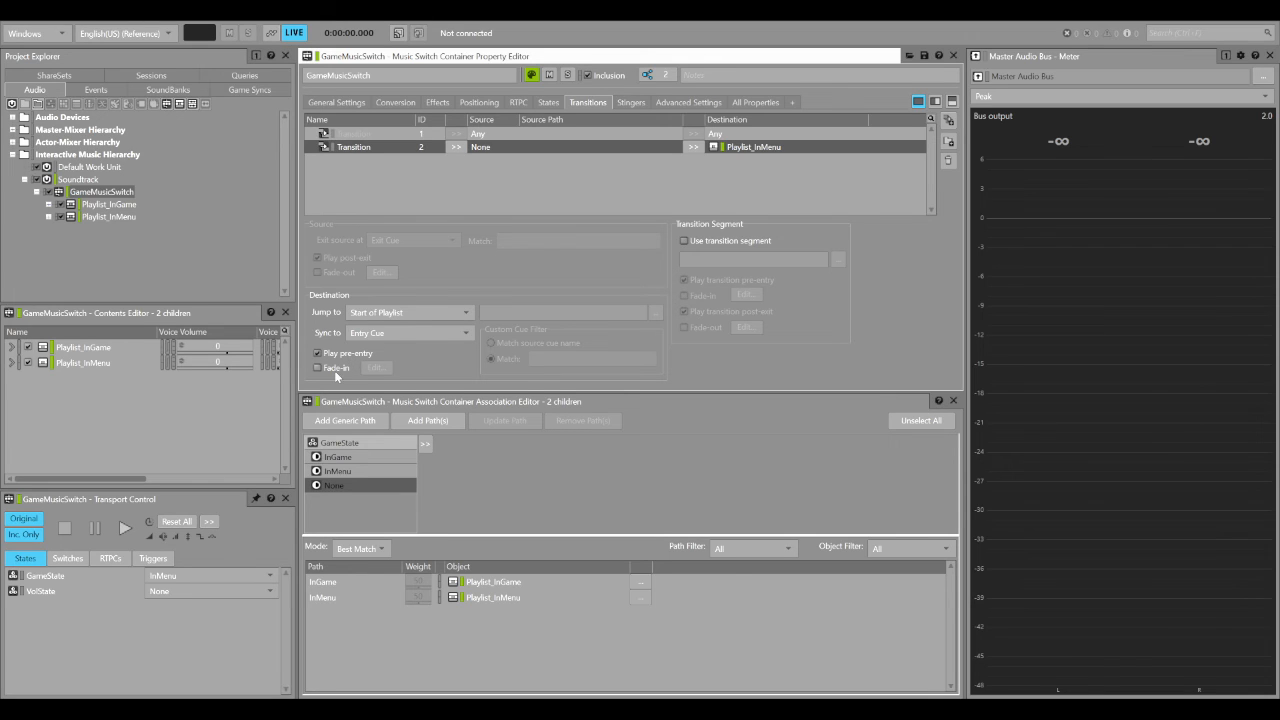
left_click(629, 138)
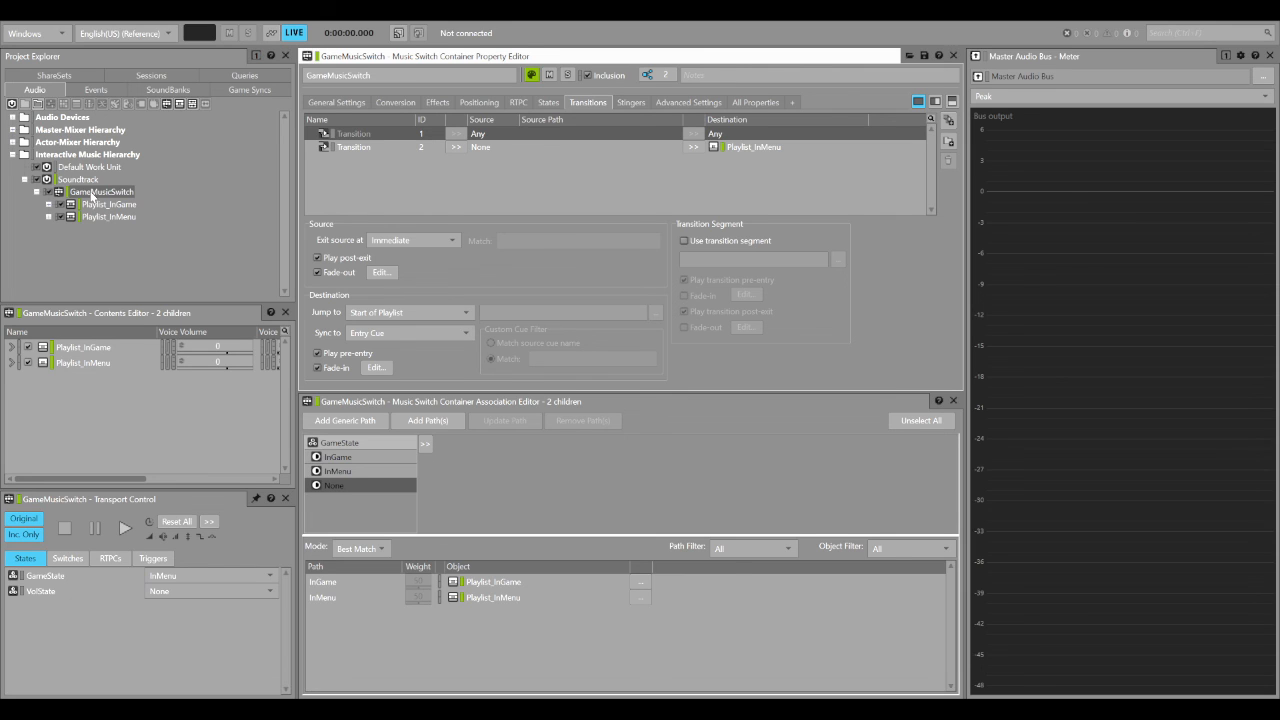
left_click(107, 252)
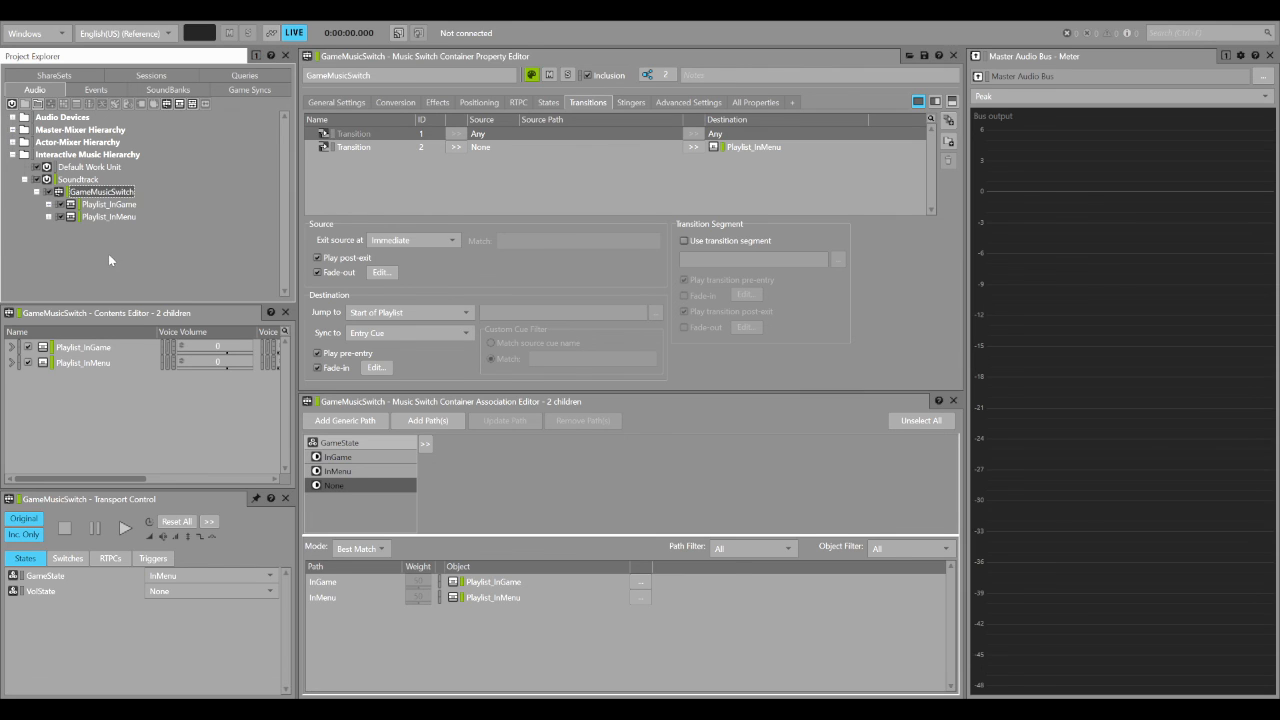
left_click(58, 193)
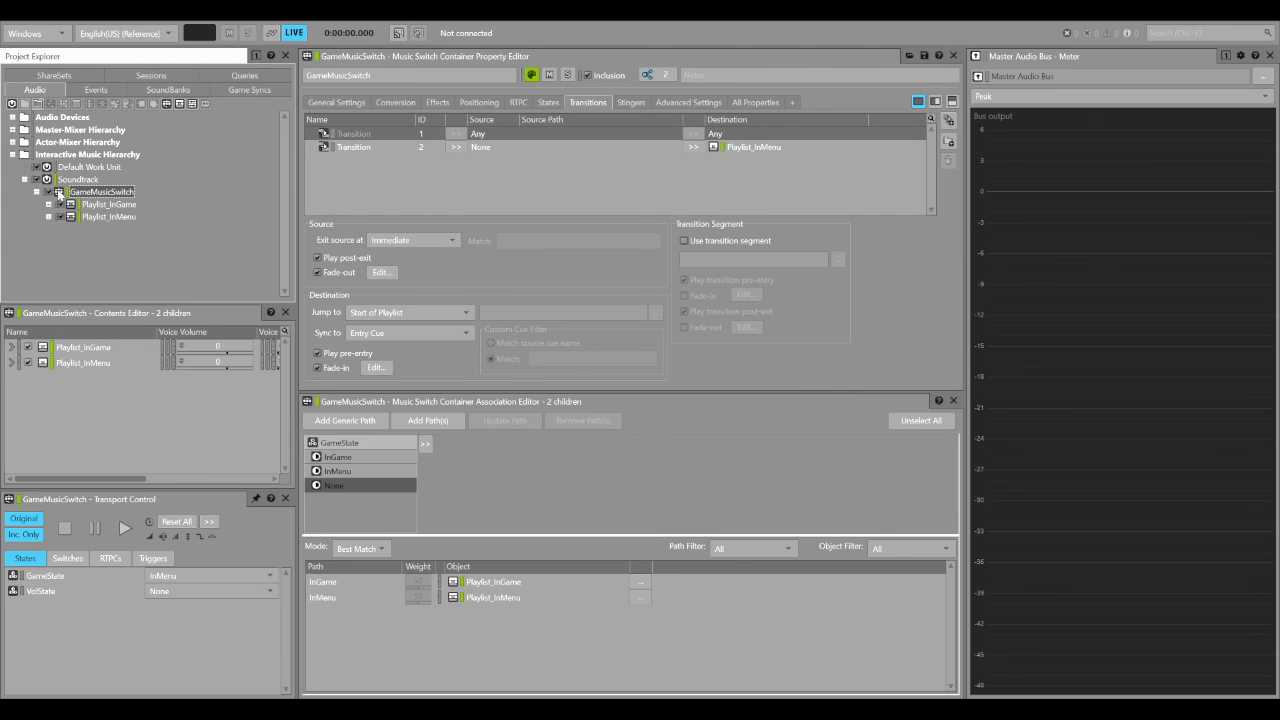
Step: Audition GameMusicSwitch starting from GameState None, changing it to InMenu and InGame, and stop the playback
left_click(154, 580)
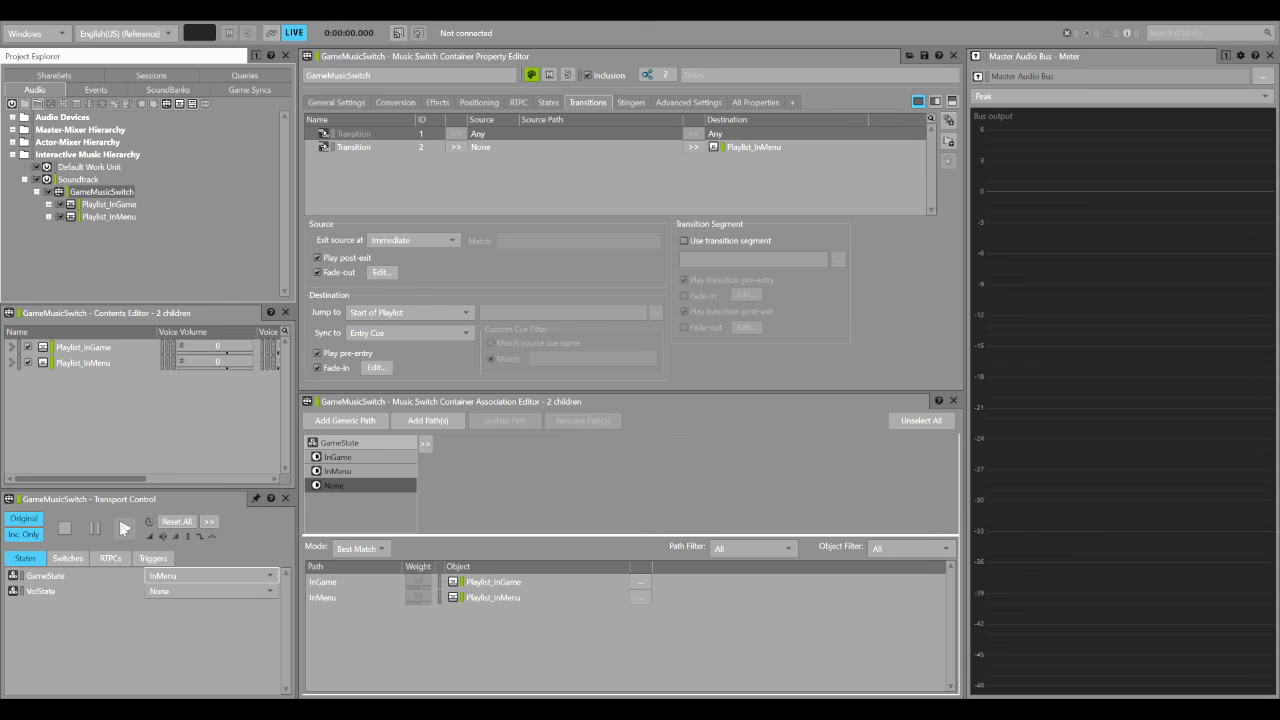
left_click(171, 577)
left_click(171, 542)
left_click(124, 528)
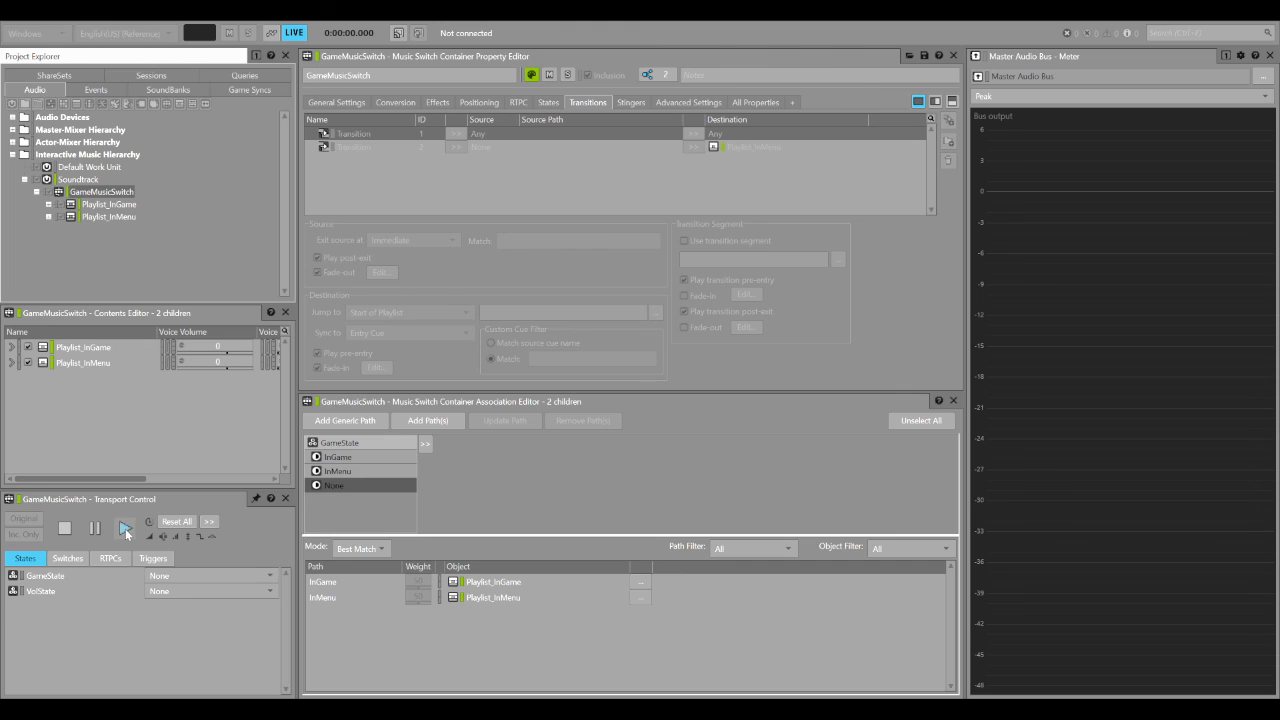
left_click(192, 563)
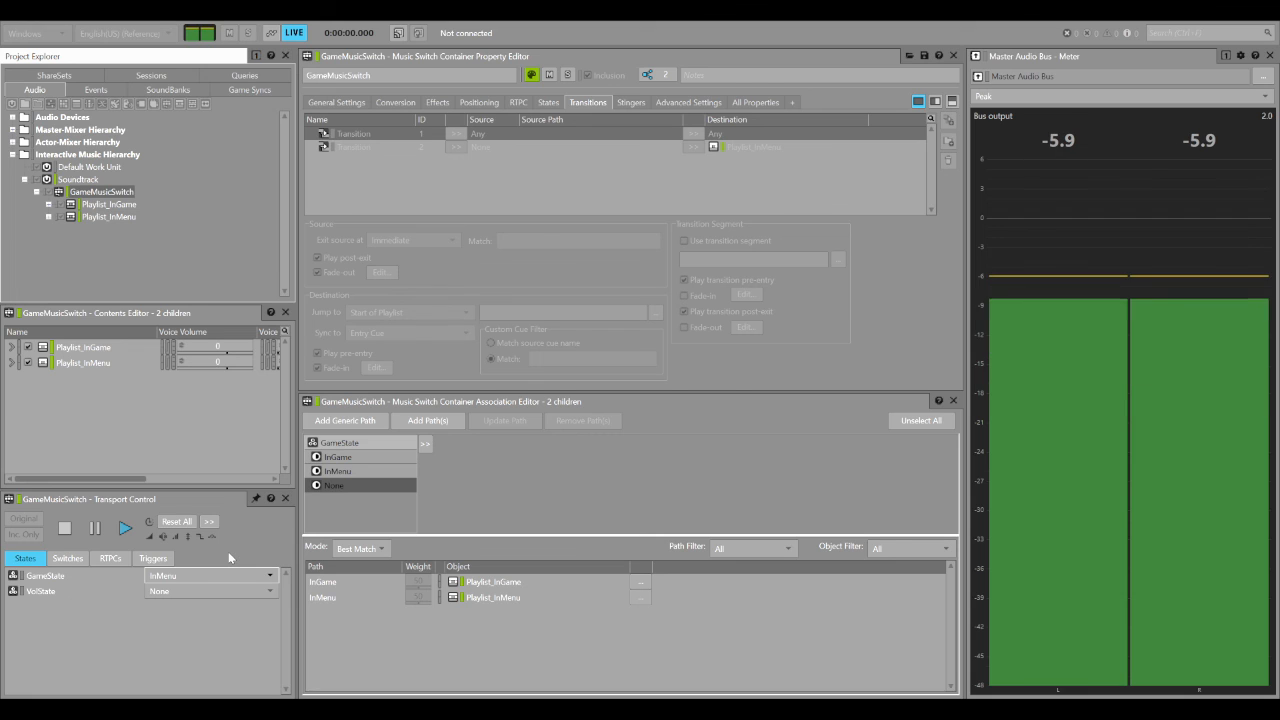
key("Up")
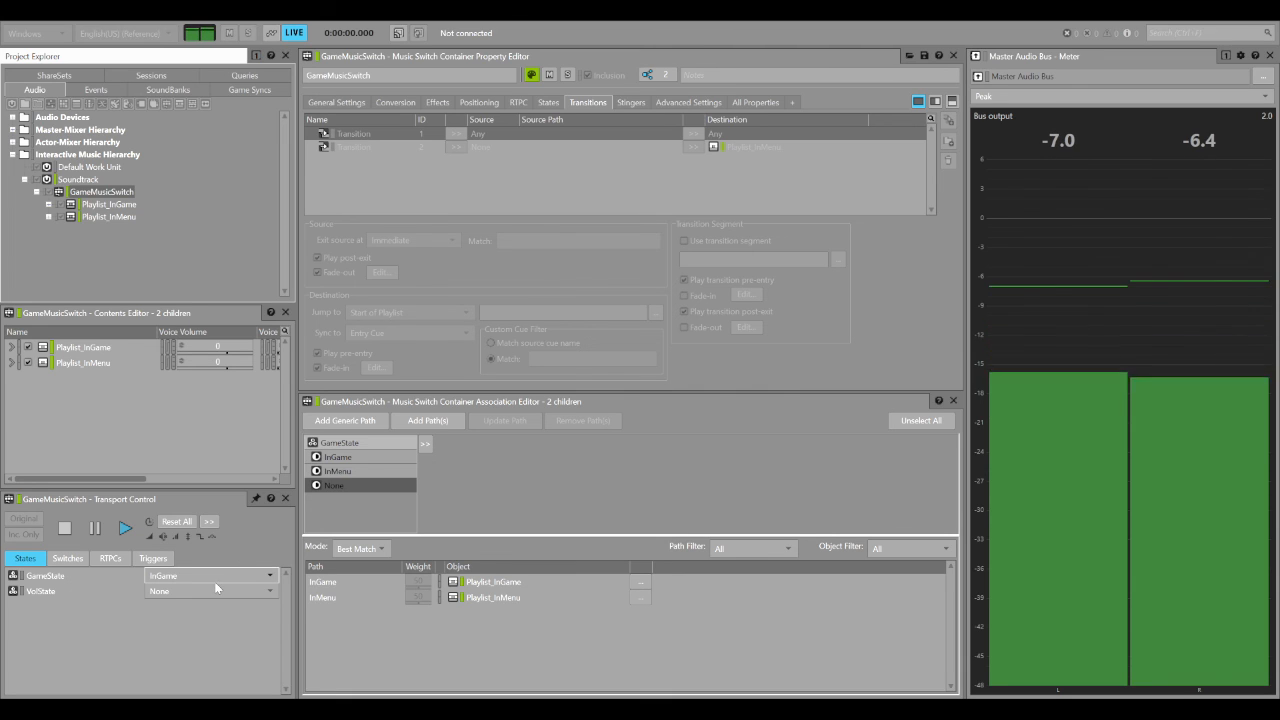
left_click(64, 530)
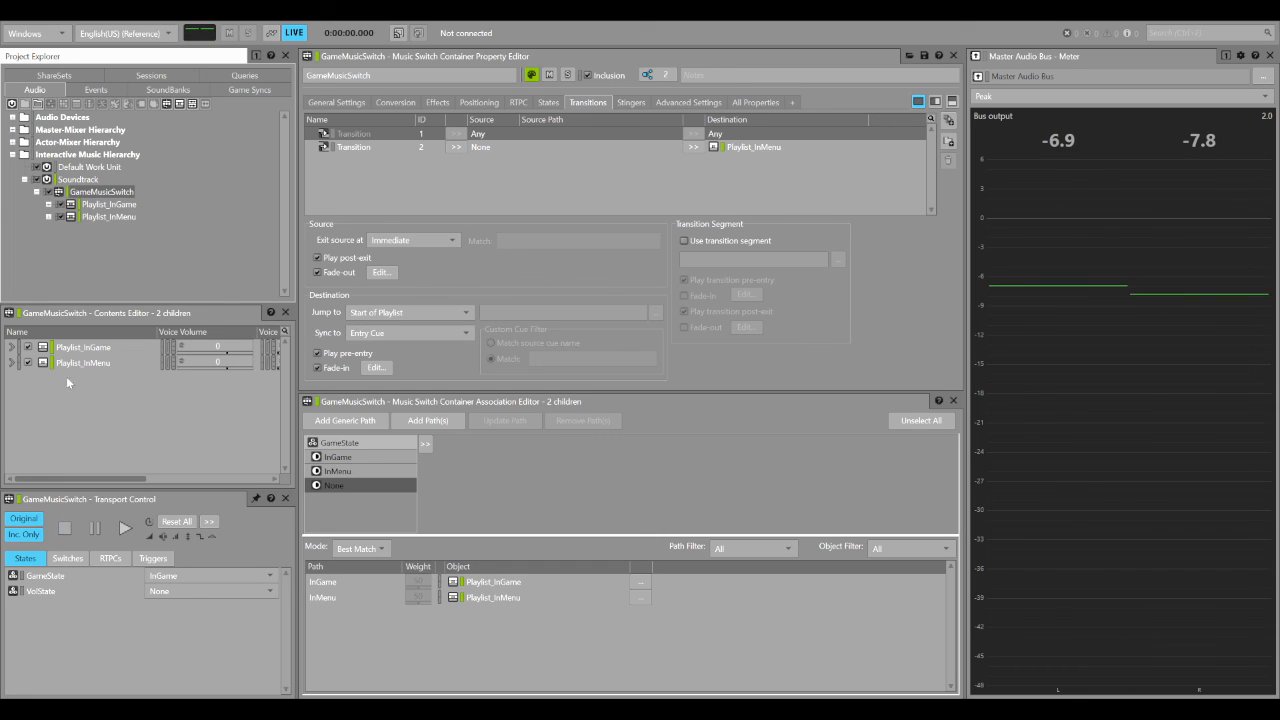